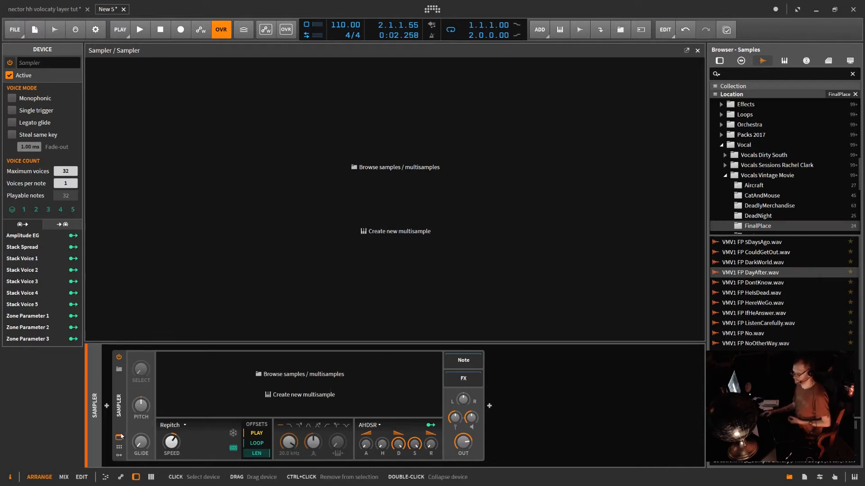
- Create a new multisample in the Sampler and compare its list and grid editors, ending in the grid editor
left_click(119, 439)
left_click(119, 439)
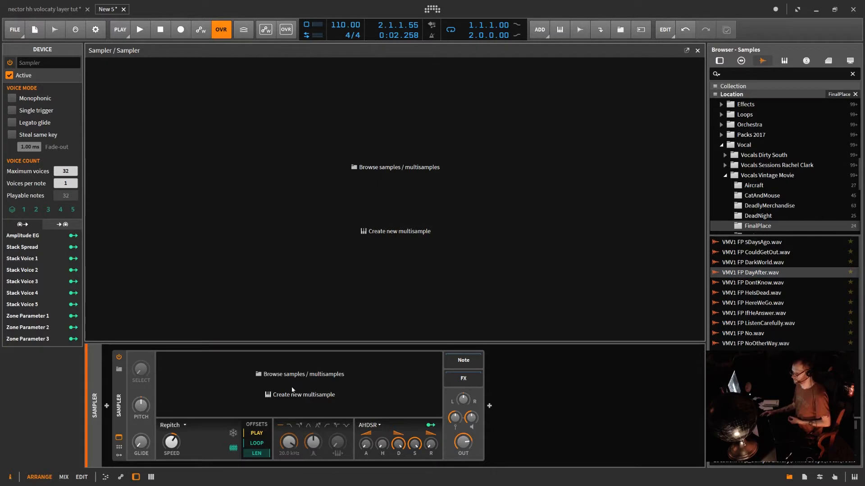
left_click(268, 394)
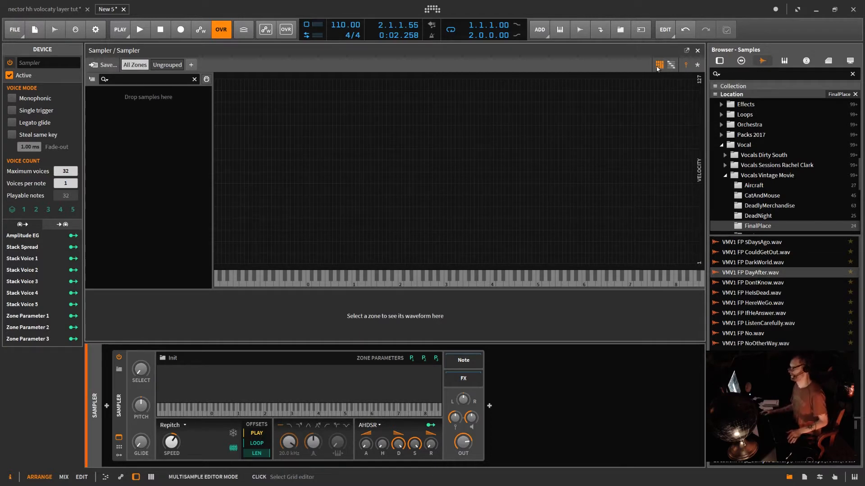
left_click(671, 66)
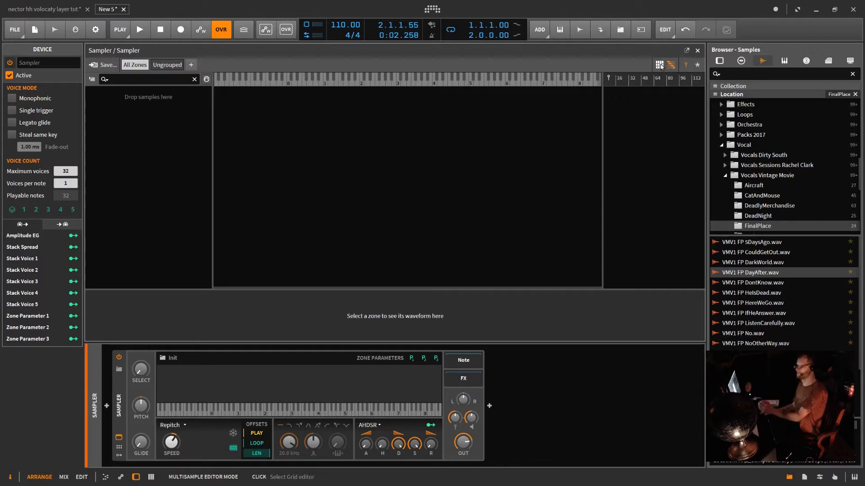
left_click(660, 65)
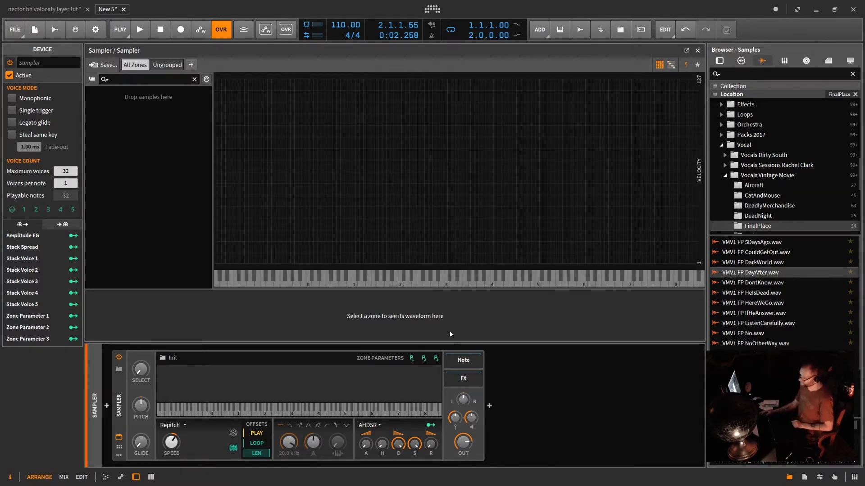
- Select the samples from VMV1 FP 5DaysAgo.wav through VMV1 FP IfHeAnswer.wav in the FinalPlace folder
left_click(758, 244)
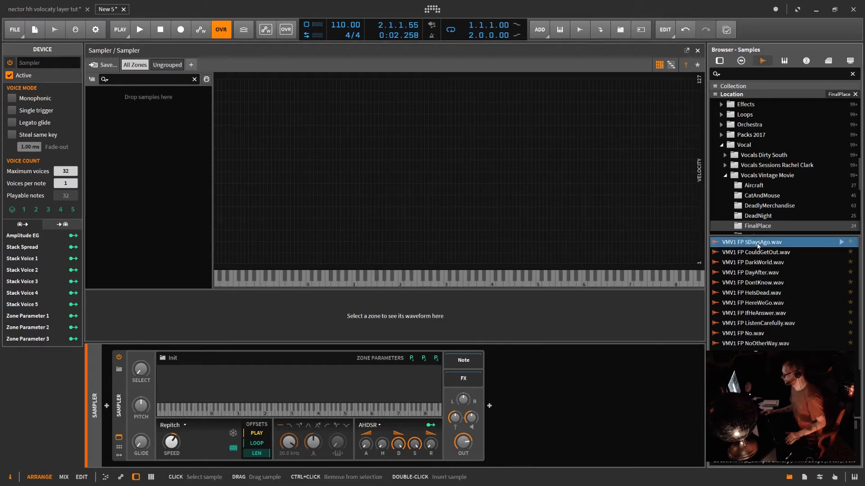
left_click(755, 315, "shift")
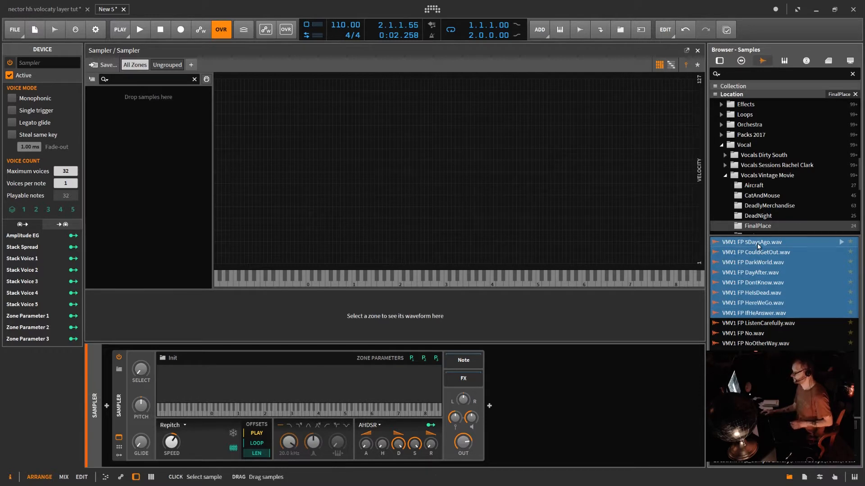
- Try mapping the eight selected samples together onto key C1 and inspect their zones in the list editor
left_click_drag(758, 244, 364, 82)
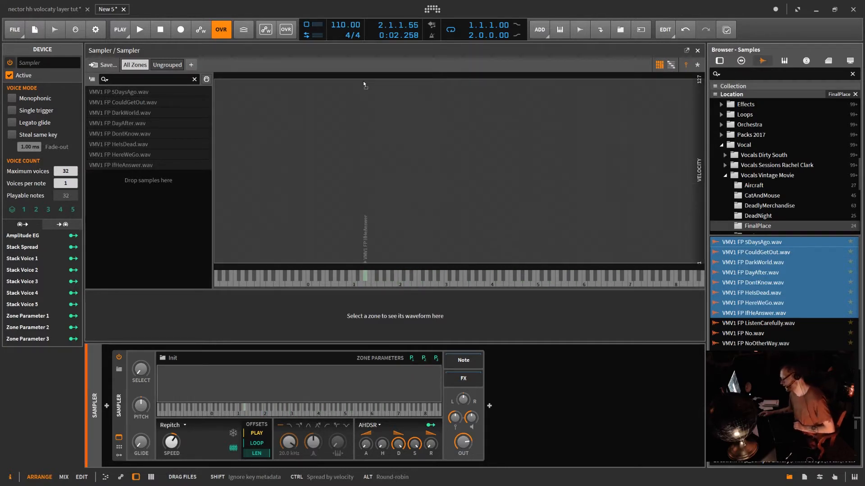
left_click_drag(363, 80, 366, 168)
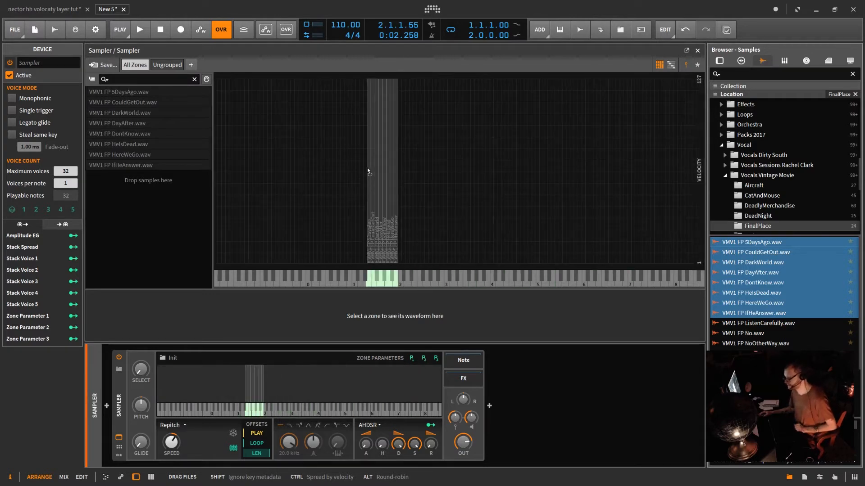
left_click_drag(370, 209, 354, 254)
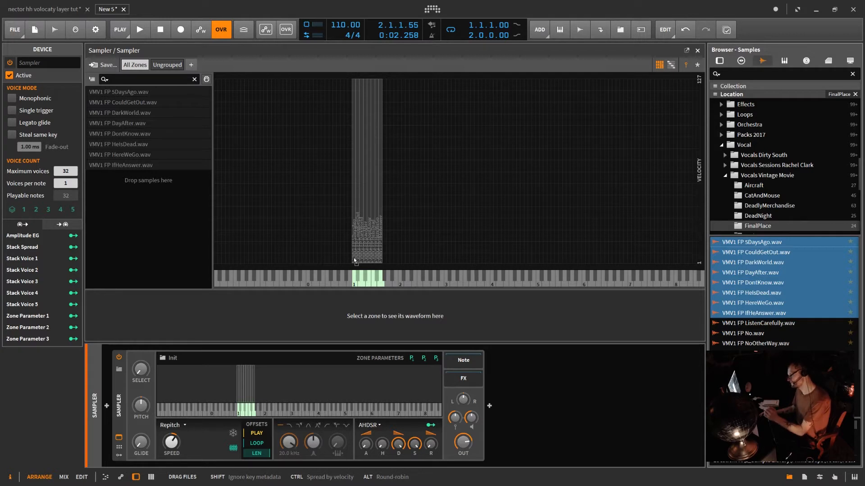
left_click_drag(354, 258, 354, 268)
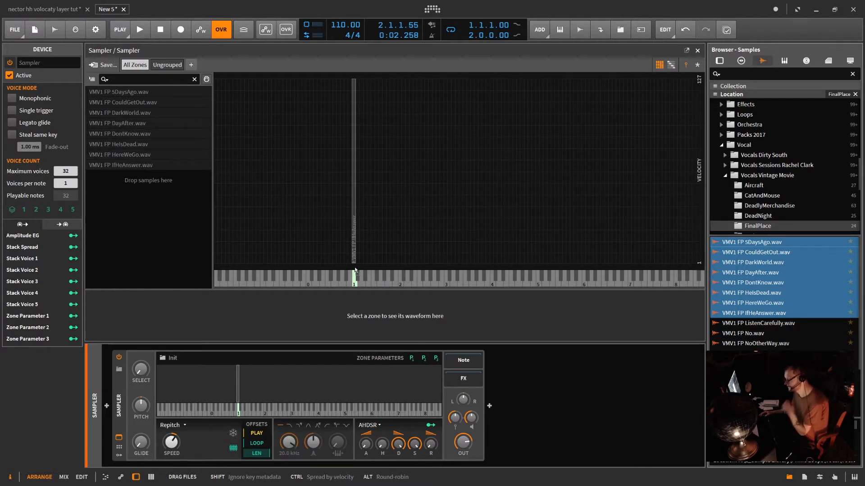
left_click_drag(355, 270, 354, 271)
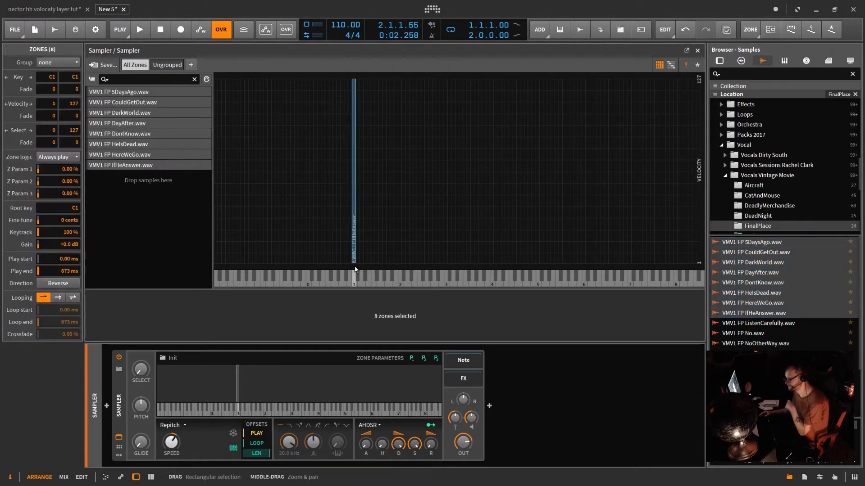
left_click(671, 65)
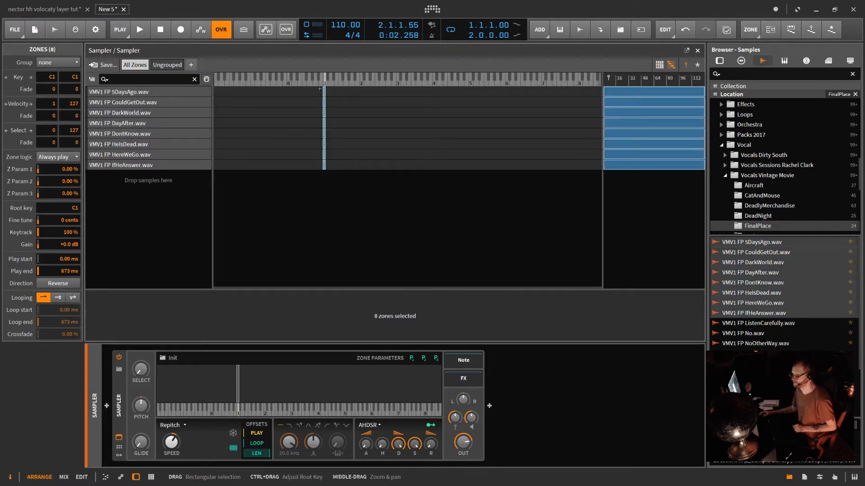
left_click_drag(320, 89, 333, 210)
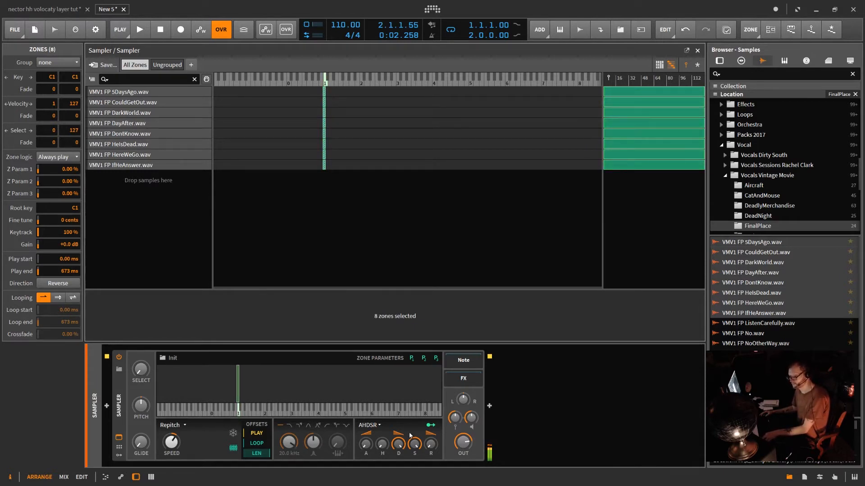
key("ctrl+z")
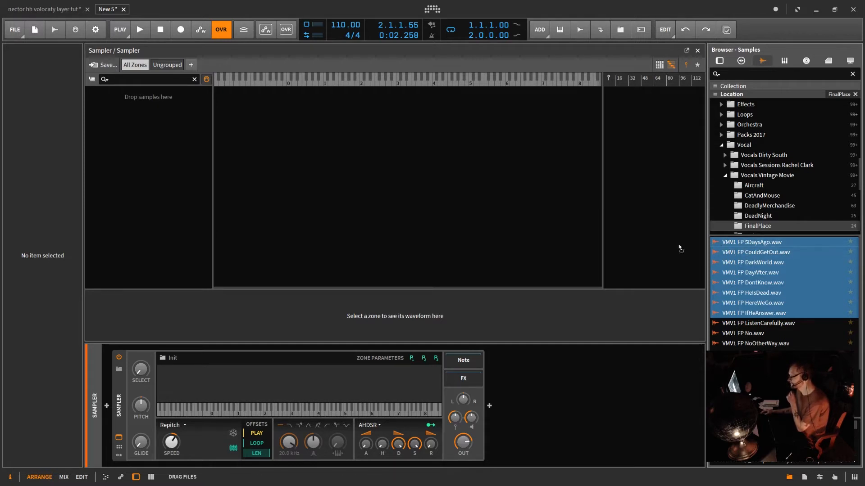
left_click_drag(680, 247, 768, 286)
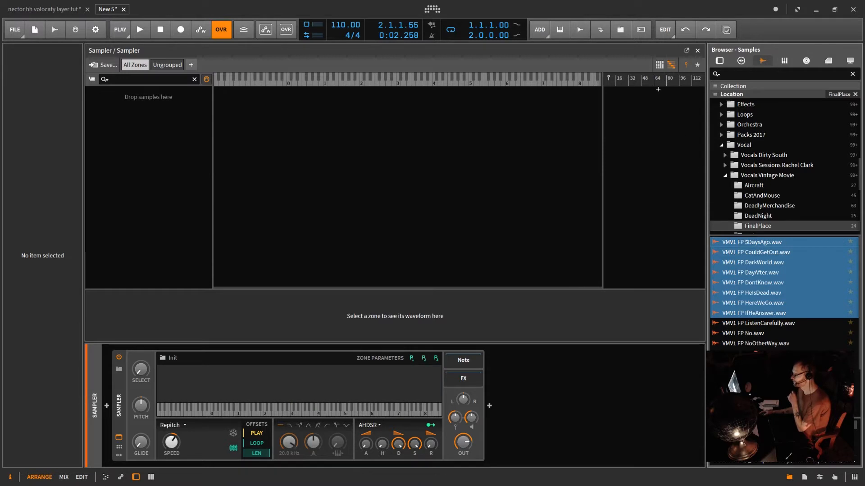
- Map the eight selected samples together onto key C1 in the grid editor, checking the stacked zones in the list editor
left_click(659, 67)
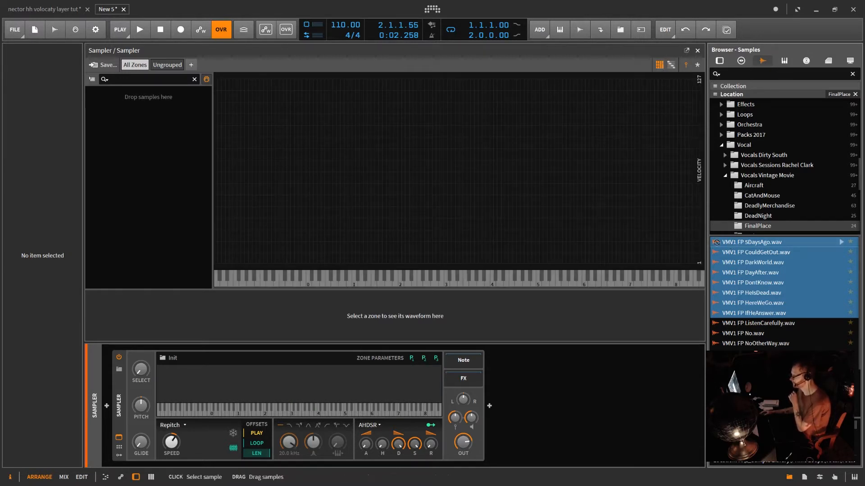
left_click_drag(761, 283, 354, 269)
left_click(353, 267)
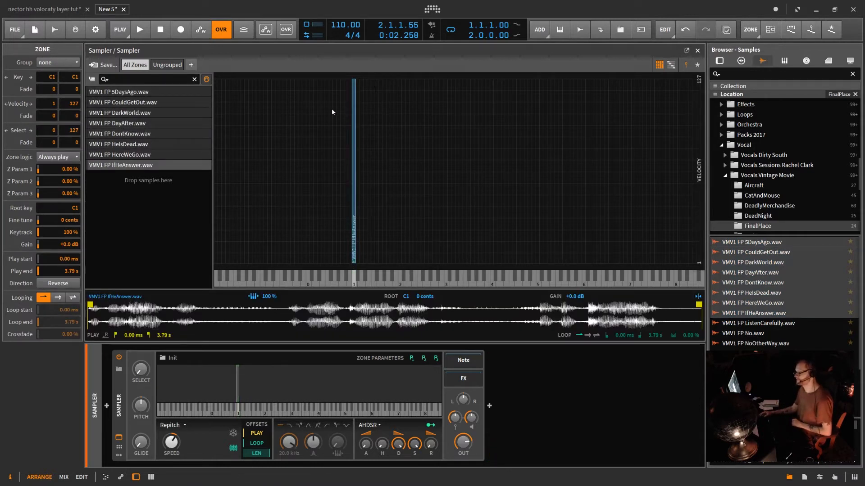
left_click(671, 65)
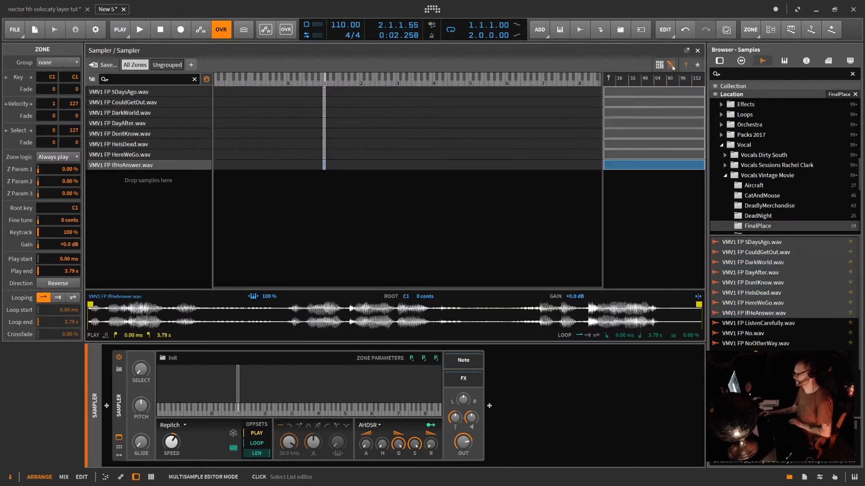
left_click(659, 65)
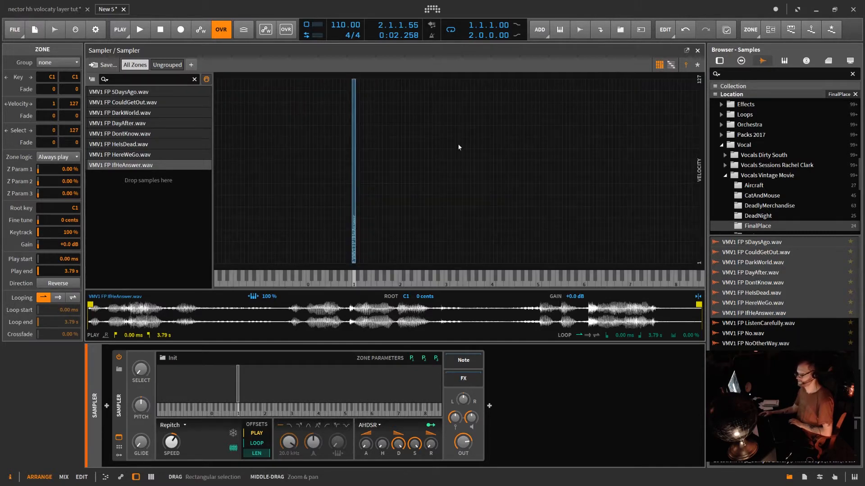
- Select all eight zones on C1, distribute their velocity equally, and show them in the list editor
left_click_drag(370, 83, 342, 266)
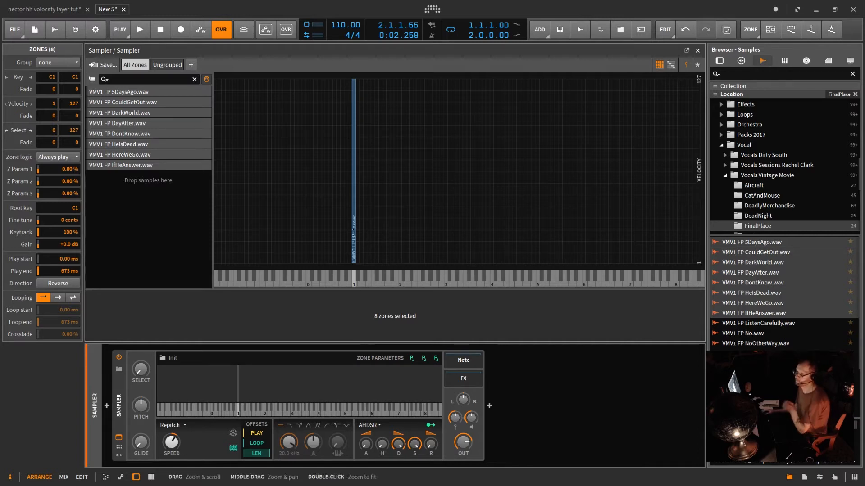
right_click(354, 190)
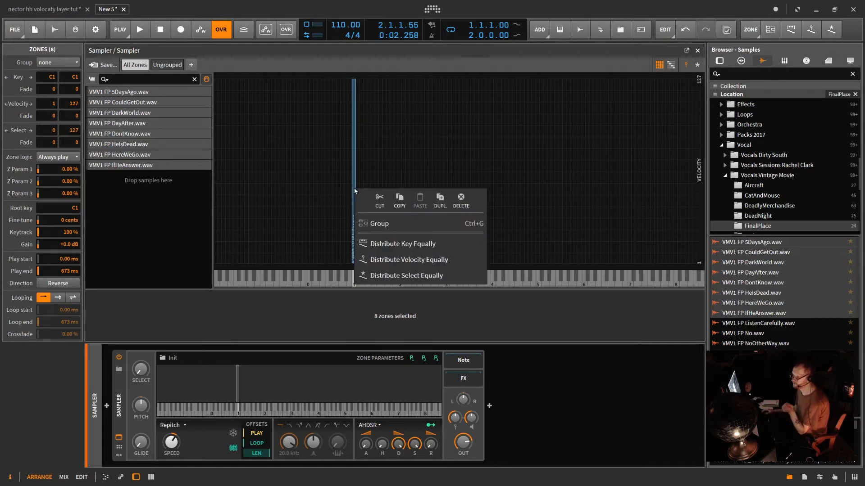
left_click(416, 260)
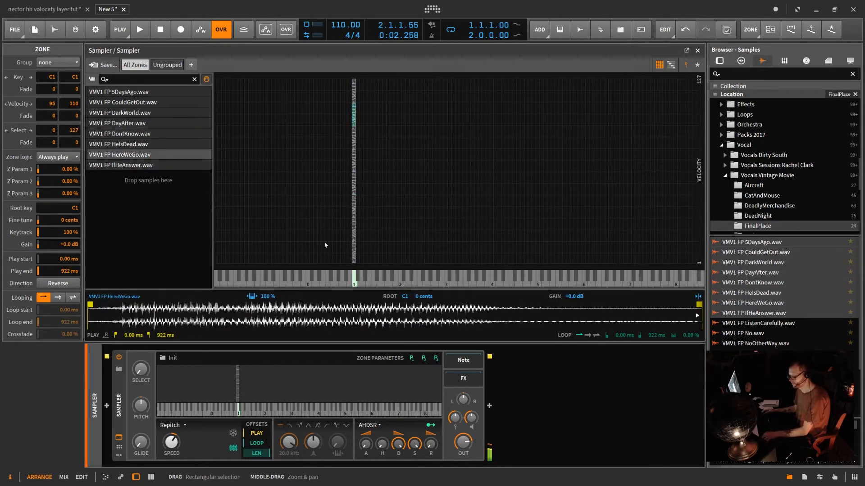
left_click(671, 64)
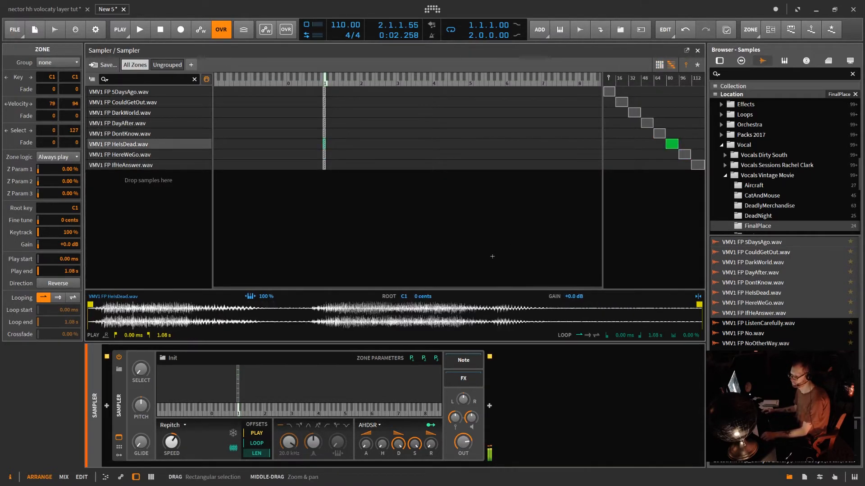
- Open the Sampler clip's notes, set the arranger loop to the one-bar clip, and start playback
key("e")
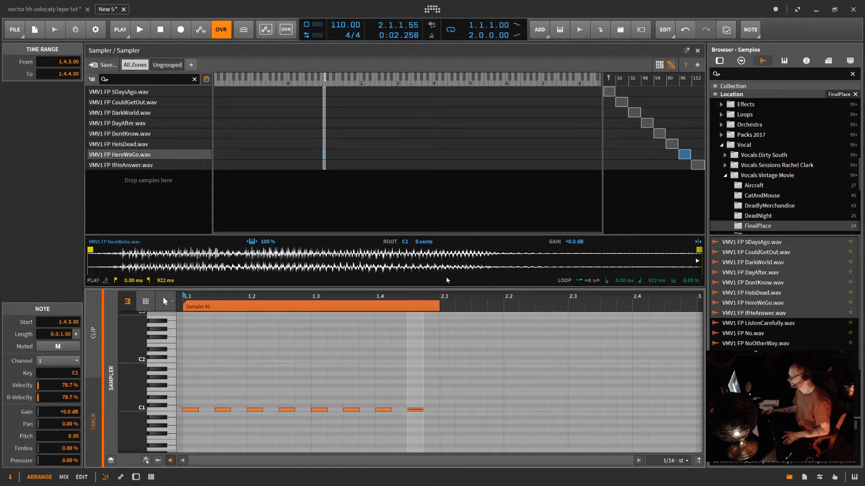
left_click(396, 307)
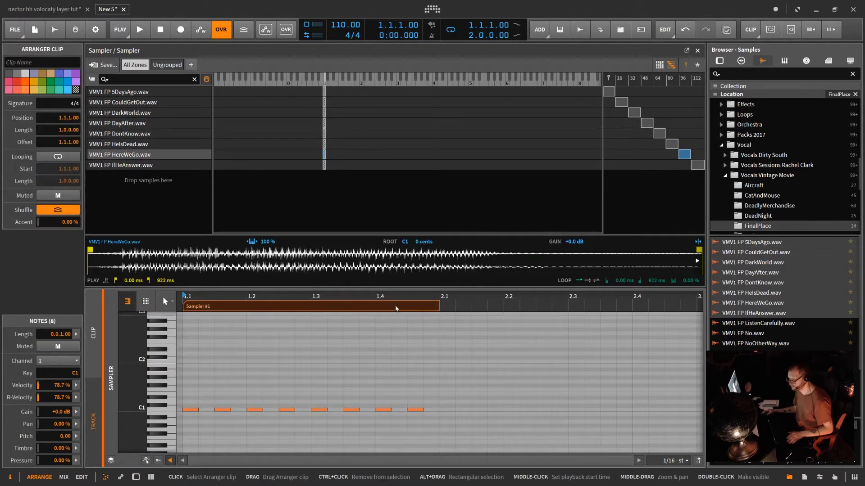
key("ctrl+l")
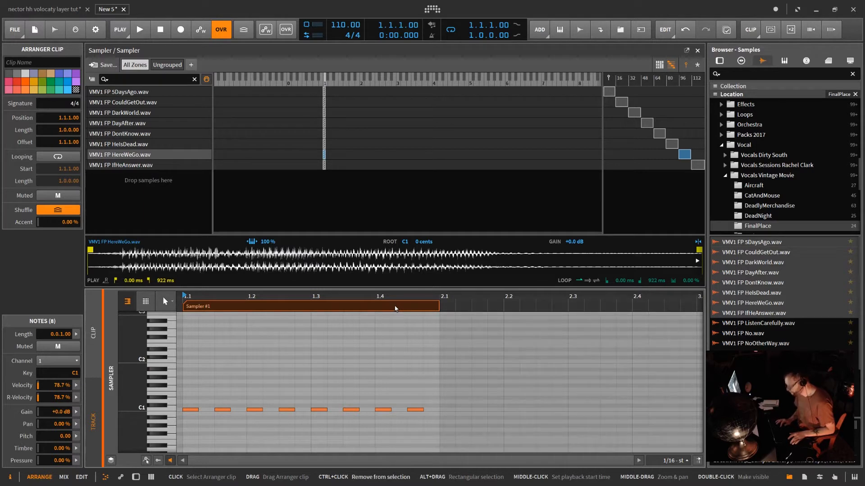
key("space")
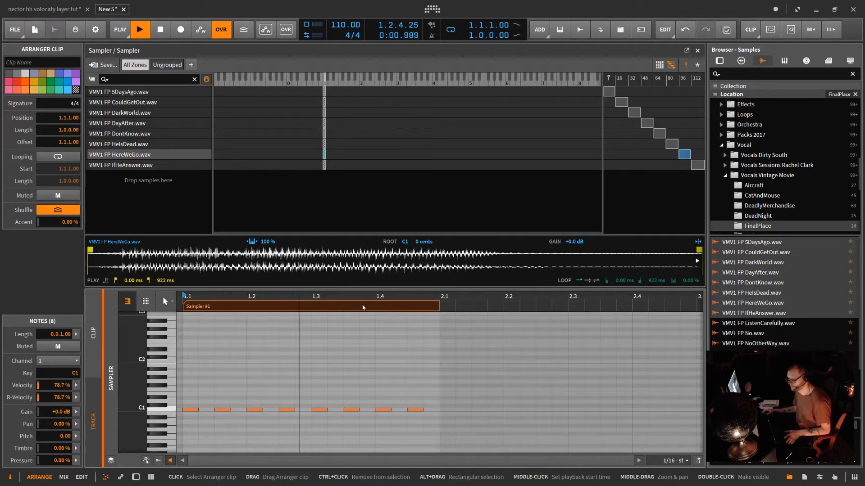
- Show the velocity lane in an enlarged note editor and give the eight C1 notes varying velocities
left_click(157, 460)
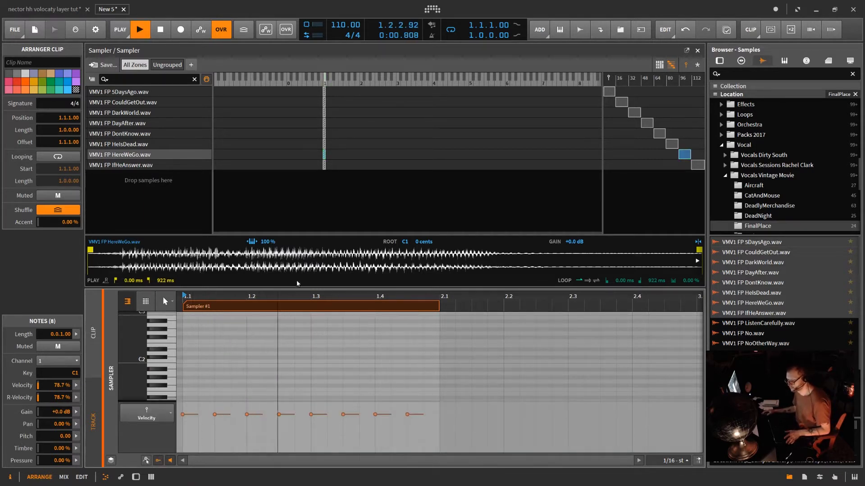
left_click_drag(306, 288, 306, 232)
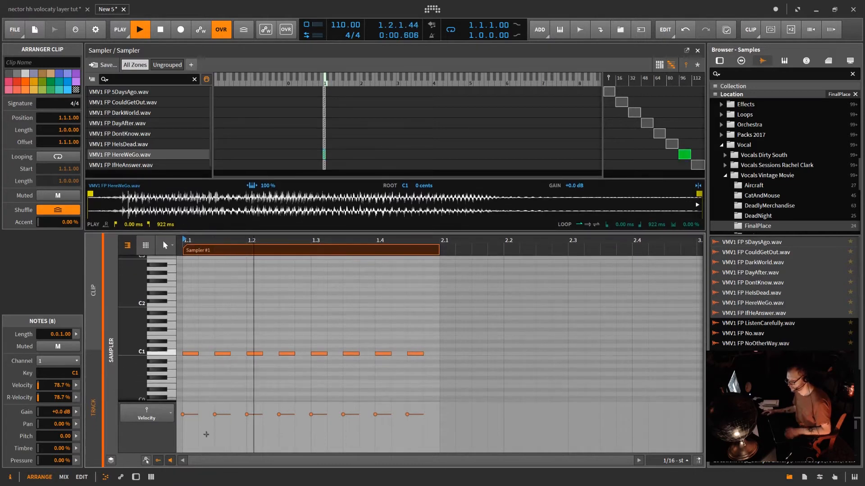
left_click_drag(190, 414, 190, 447)
mouse_move(221, 417)
left_mouse_down()
mouse_move(220, 436)
mouse_move(258, 440)
mouse_move(279, 417)
mouse_move(310, 430)
mouse_move(383, 435)
mouse_move(413, 415)
mouse_move(416, 423)
left_mouse_up()
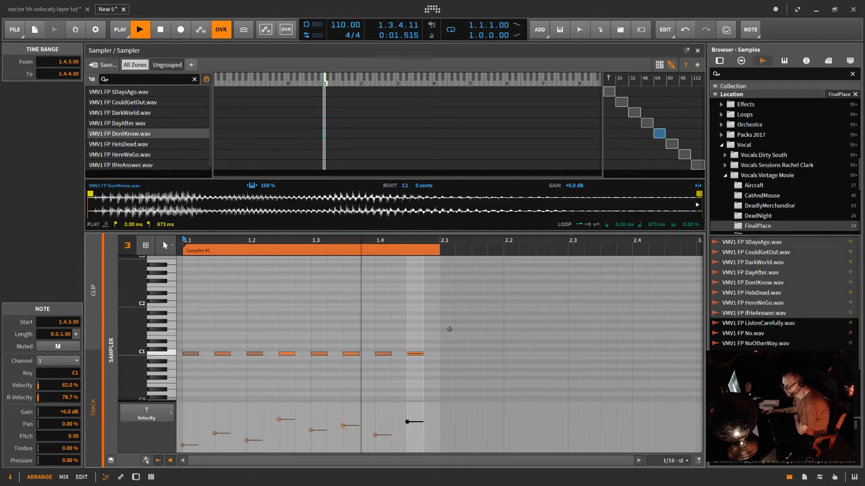
- Select all eight notes and use the velocity histogram to set the mean to 48.6 % and the spread to 100 %
left_click_drag(451, 325, 183, 369)
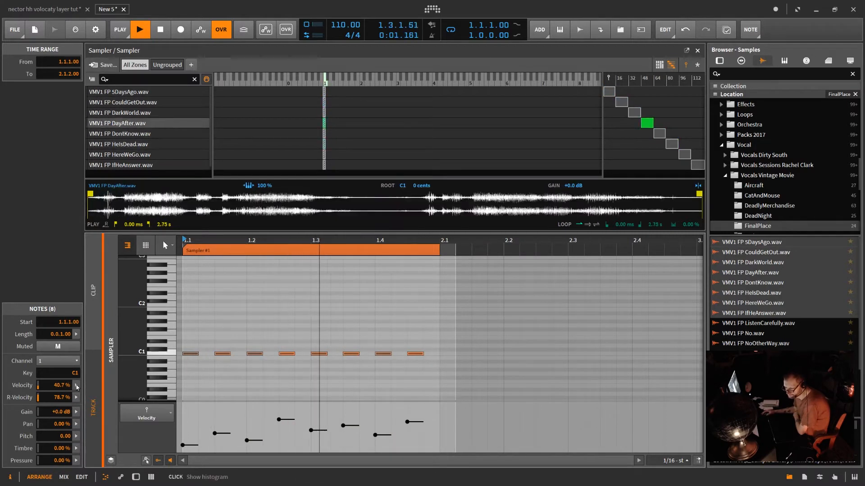
left_click(76, 385)
left_click_drag(226, 437, 224, 421)
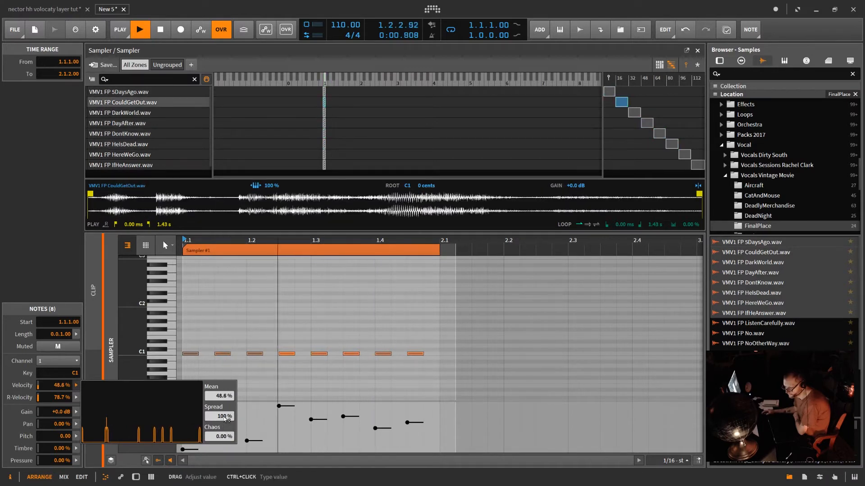
mouse_move(226, 417)
left_mouse_down()
mouse_move(225, 425)
mouse_move(226, 418)
left_mouse_up()
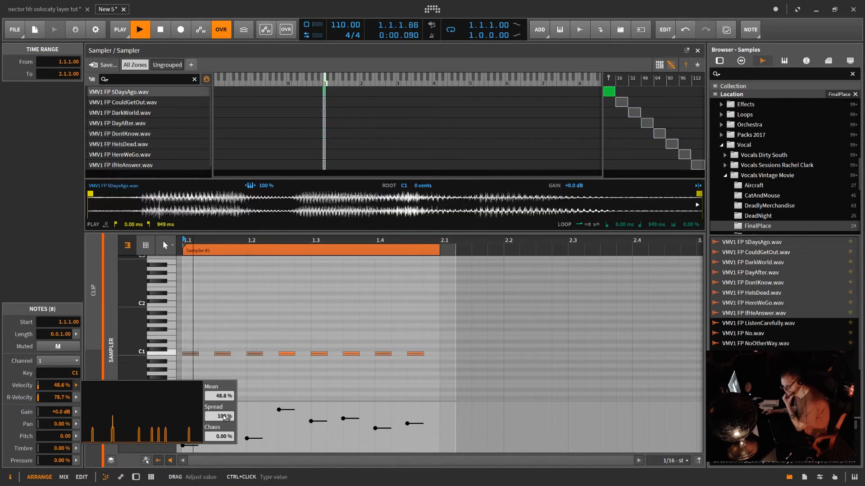
left_click(218, 329)
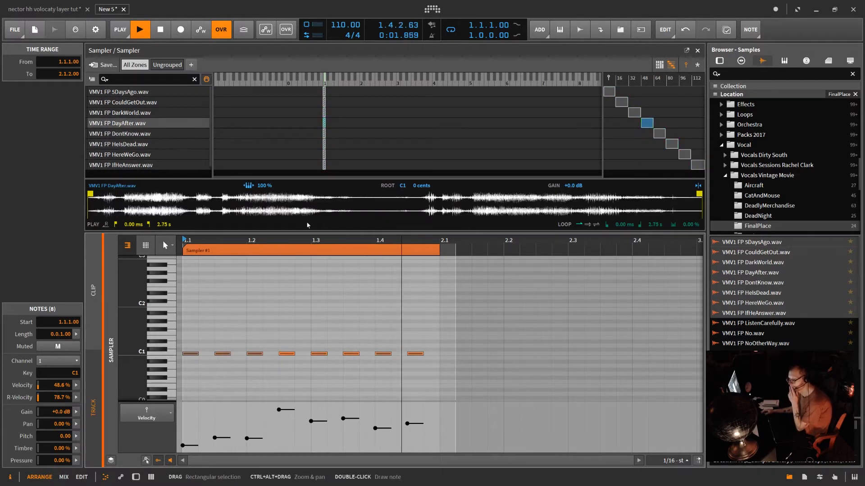
left_click_drag(356, 233, 356, 277)
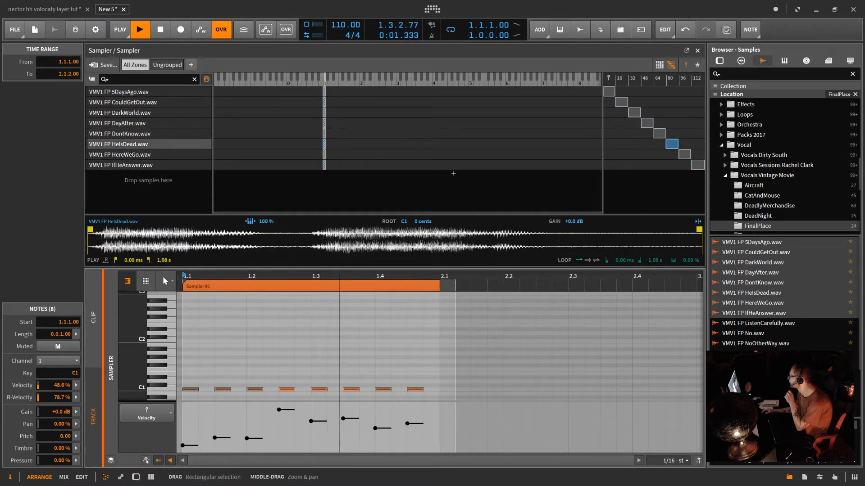
- Stop playback, hide the note editor, and extend the velocity range of all eight zones to 1–127
key("space")
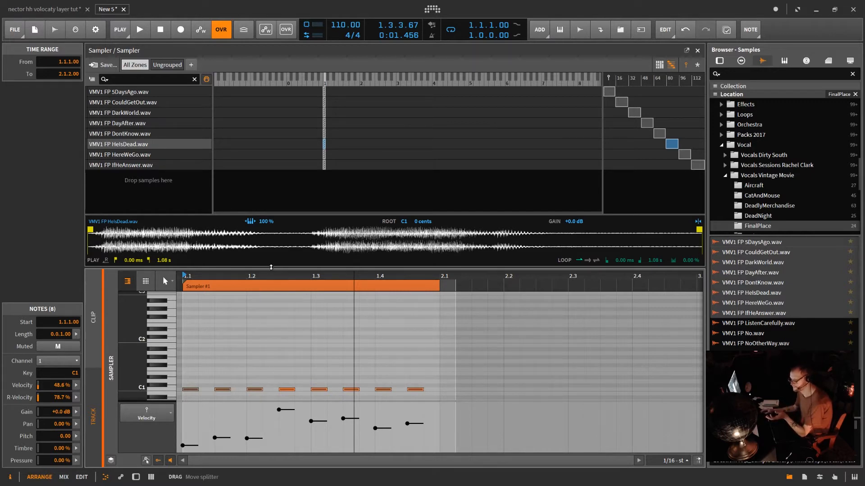
left_click_drag(271, 267, 270, 468)
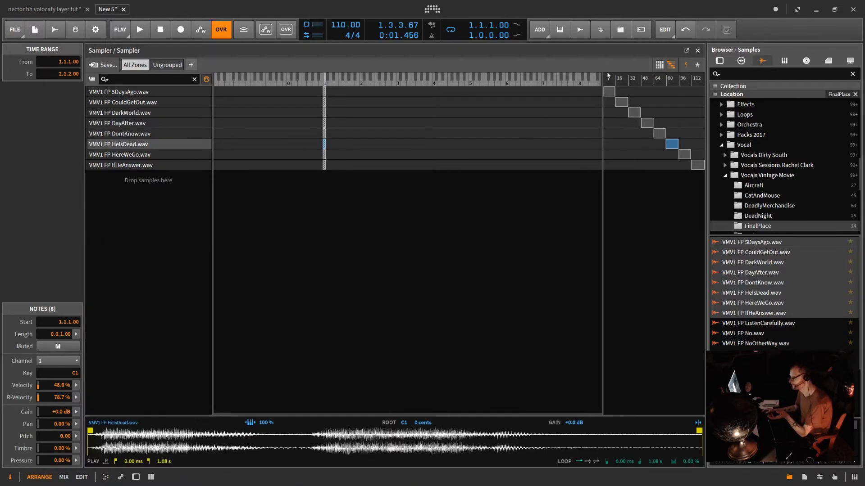
left_click_drag(350, 91, 299, 233)
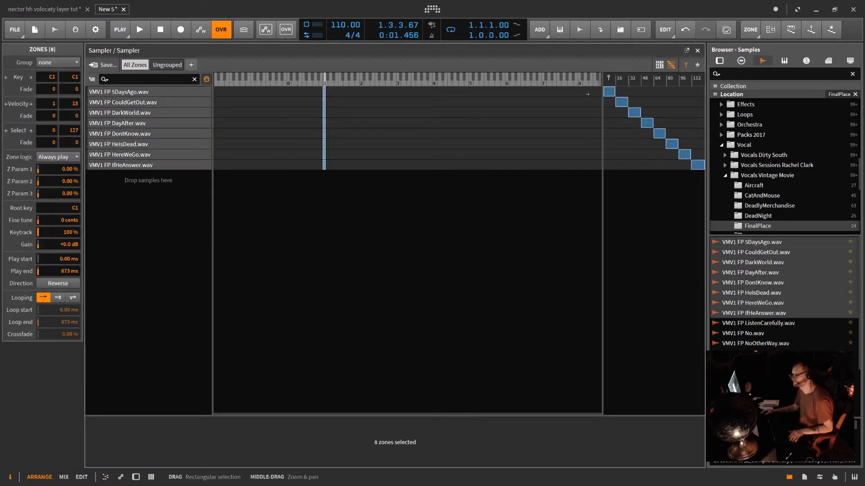
left_click_drag(618, 89, 704, 91)
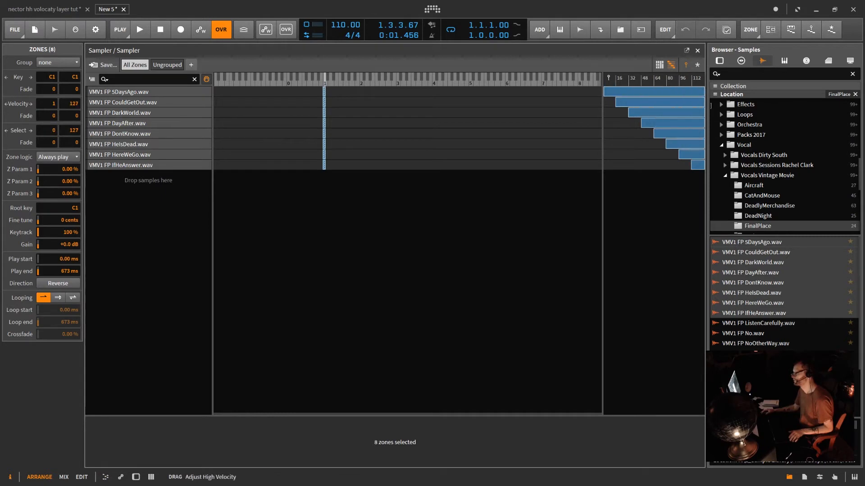
left_click_drag(691, 165, 604, 165)
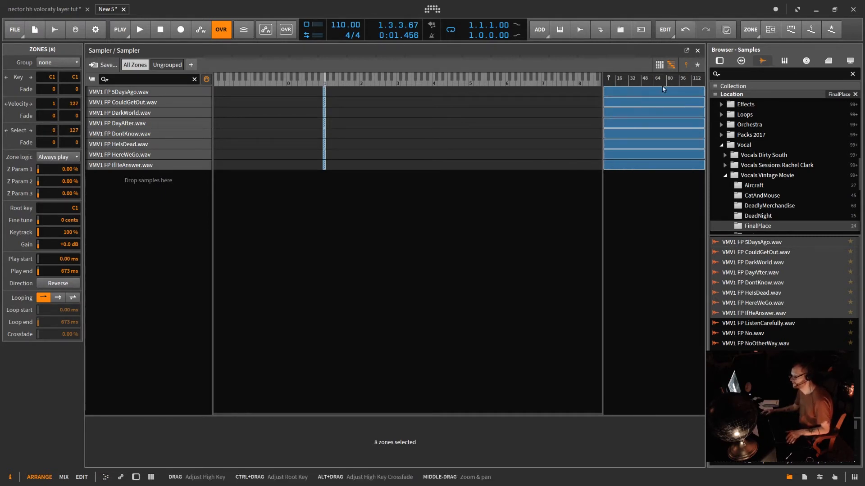
- Distribute the Select ranges of the eight zones equally and show the Select parameter values in the multisample editor
right_click(653, 112)
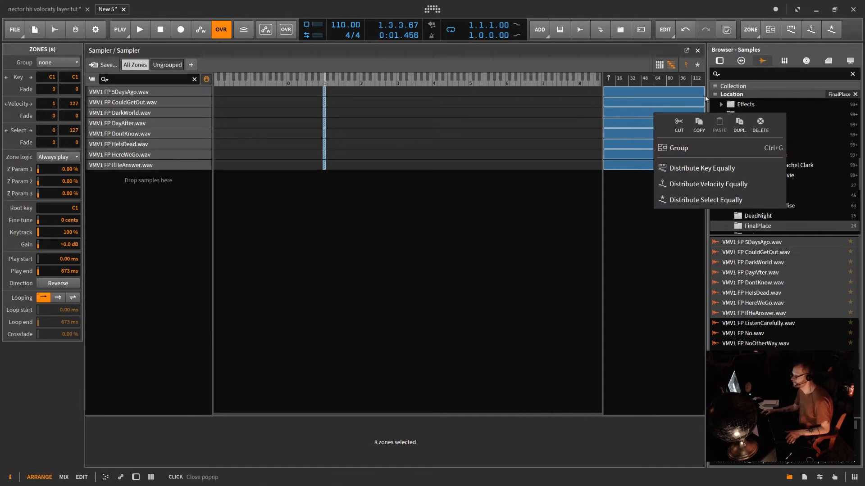
left_click(702, 200)
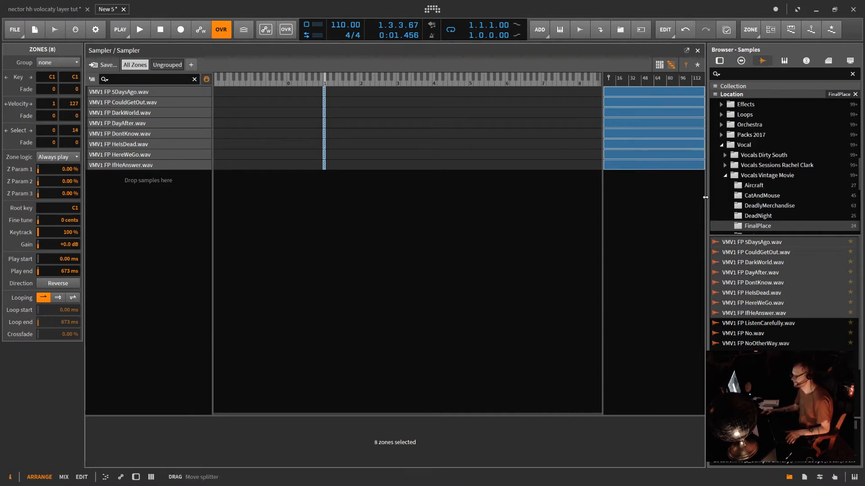
left_click(697, 64)
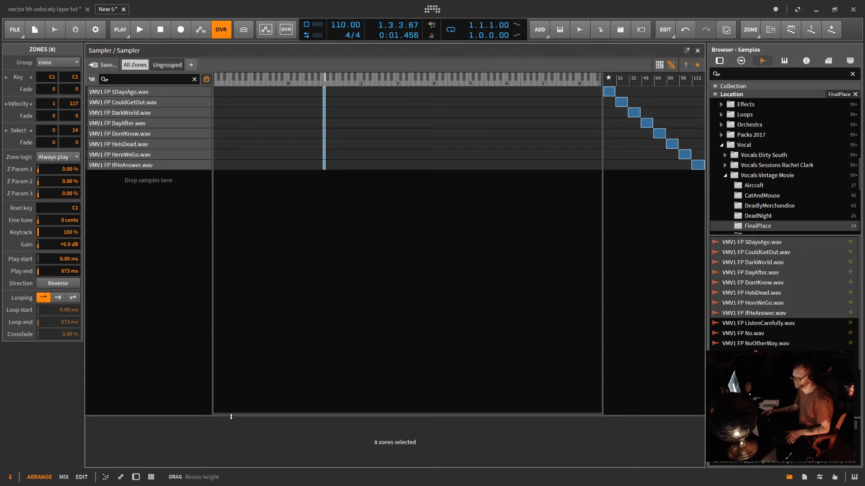
- Show the Sampler device, add a Random modulator to it, and map it to Select with an amount of 1.000
left_click_drag(228, 415, 128, 180)
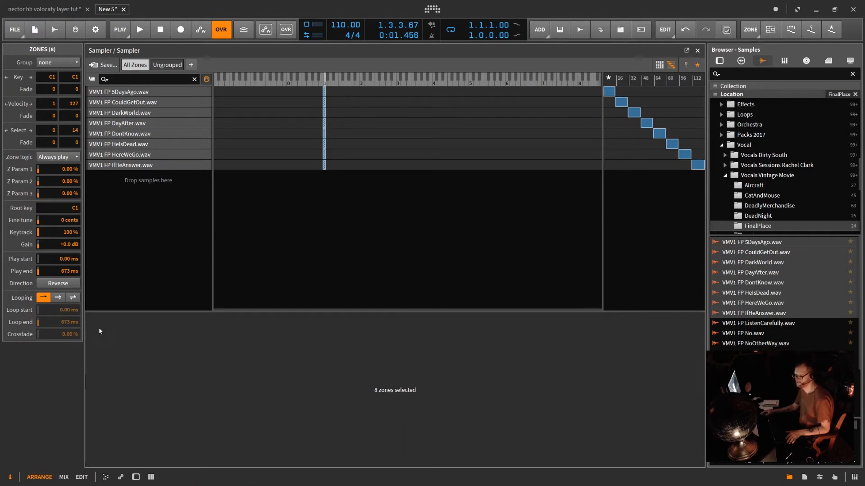
left_click(136, 477)
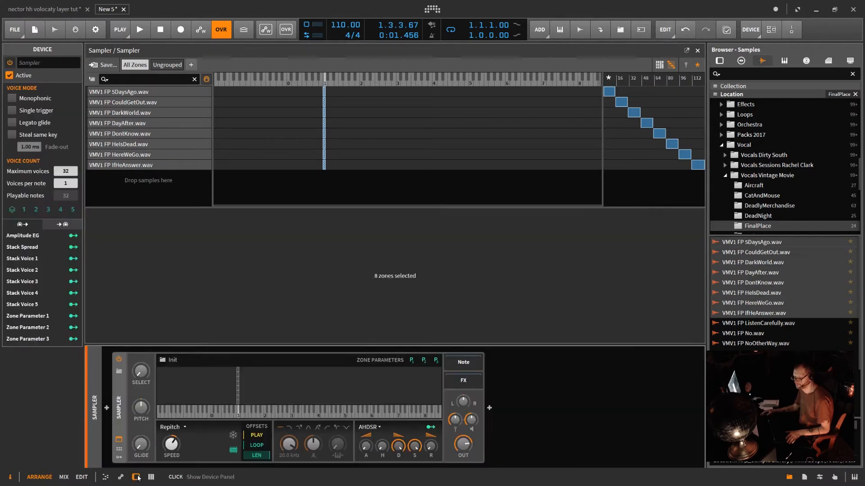
left_click(119, 457)
left_click(135, 370)
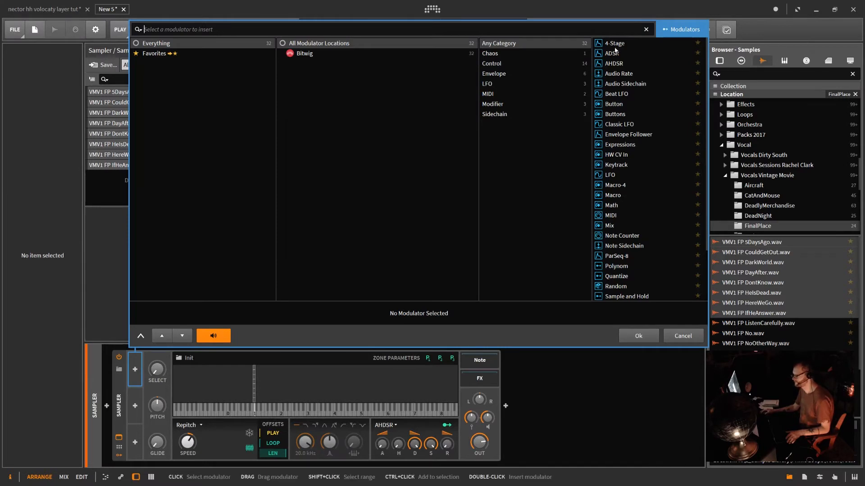
double_click(615, 286)
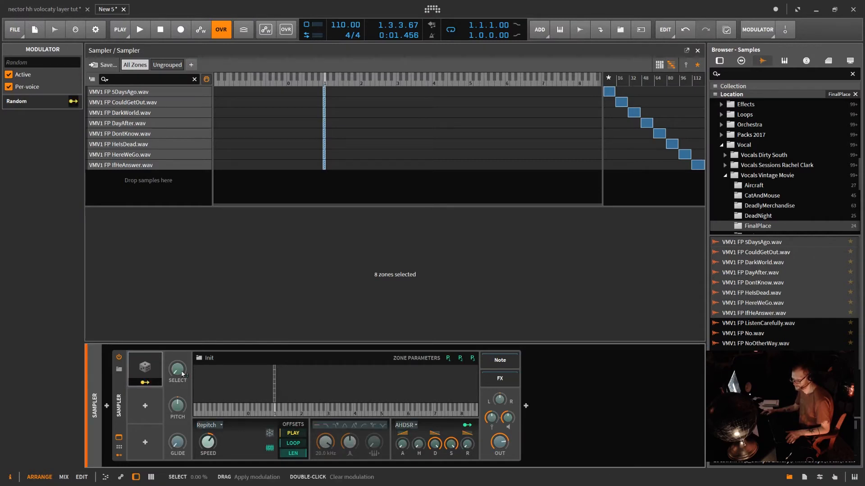
left_click_drag(179, 371, 178, 298)
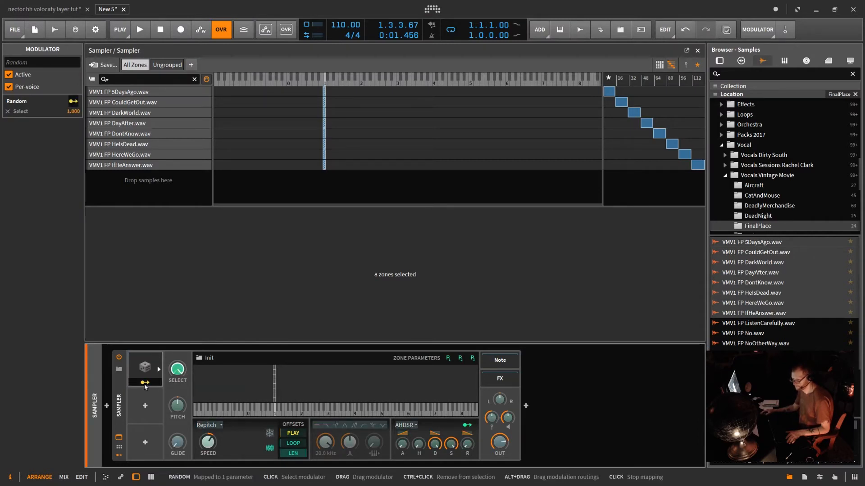
left_click(144, 383)
- Expand the Random modulator's settings and set its rate to 50.00 with a kHz timebase
left_click(159, 370)
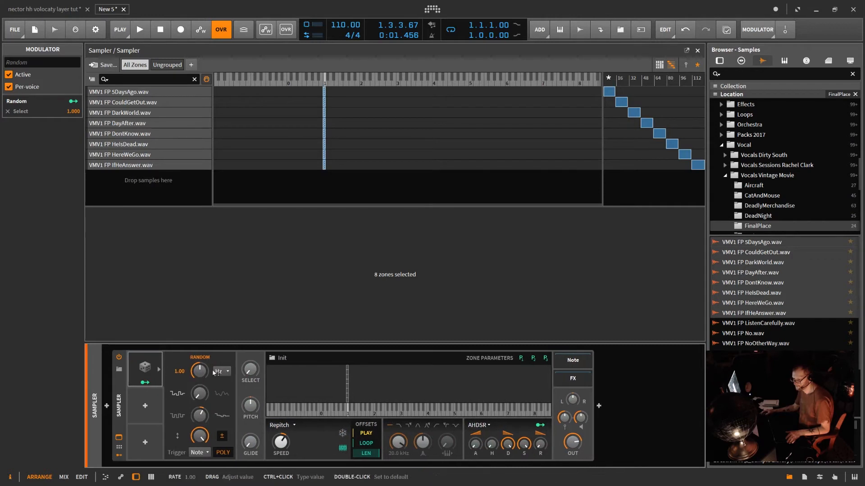
left_click_drag(199, 373, 200, 324)
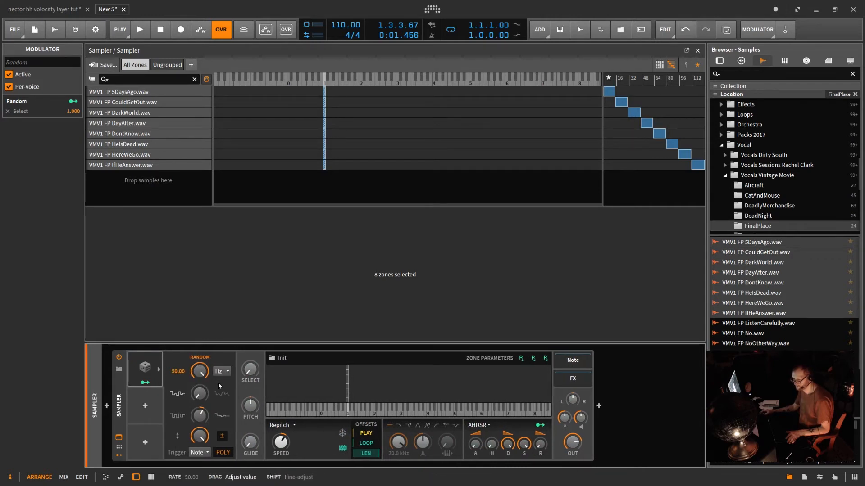
left_click(226, 372)
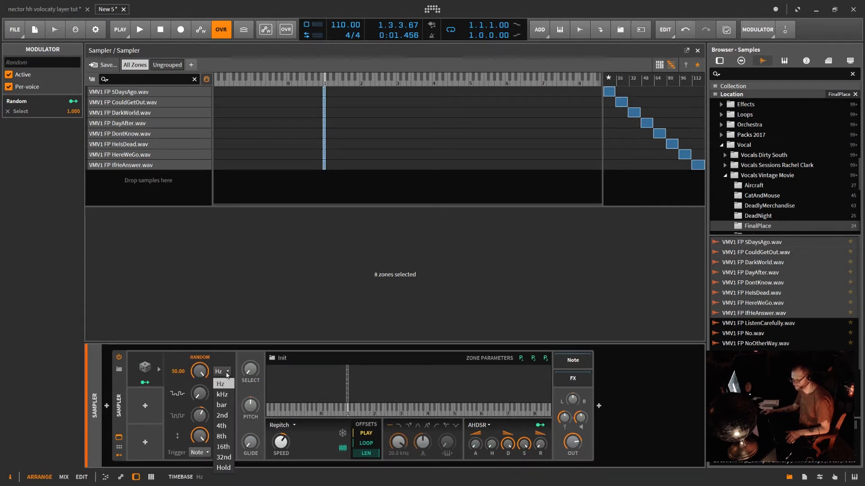
left_click(225, 395)
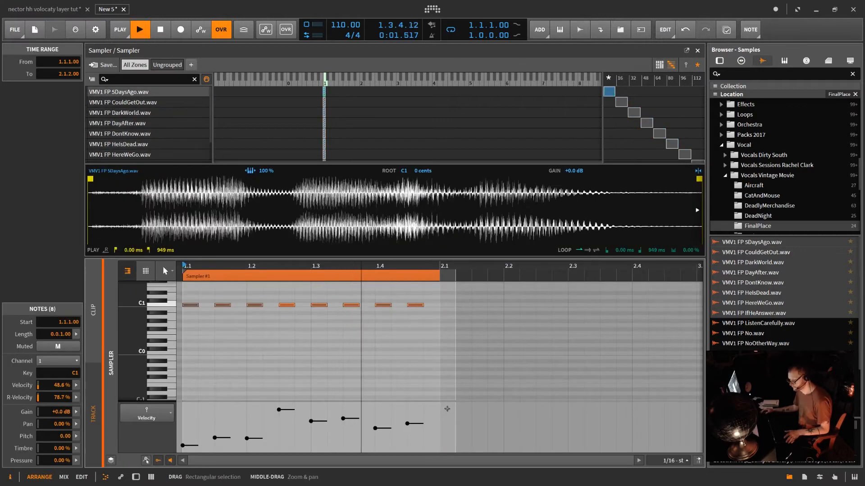
- Select all eight C1 notes and use the velocity histogram to level them to the same velocity of 48.6 %
left_click_drag(447, 409, 178, 450)
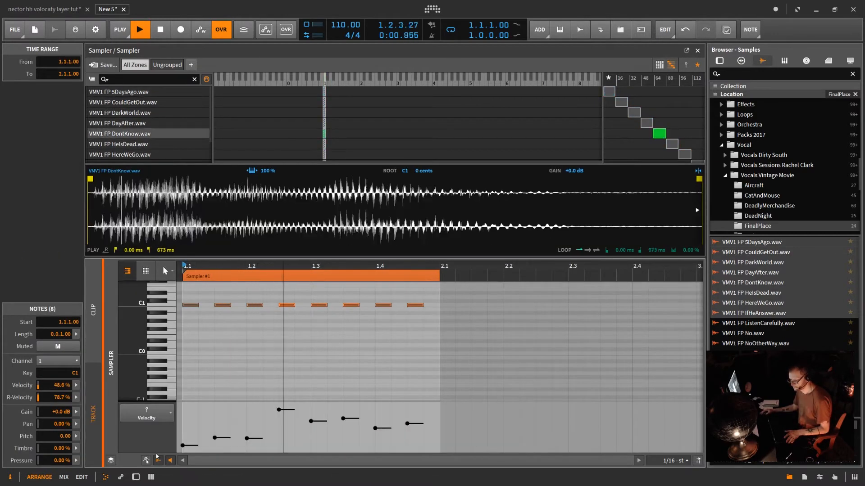
left_click(76, 385)
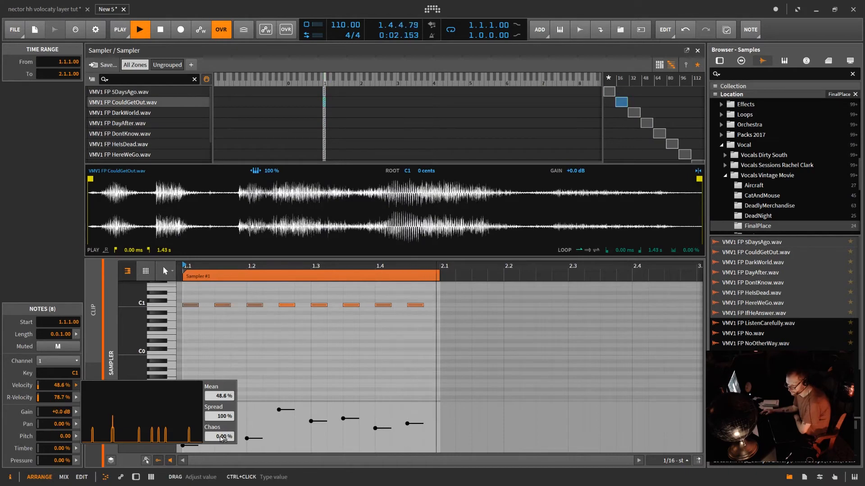
left_click_drag(219, 417, 218, 452)
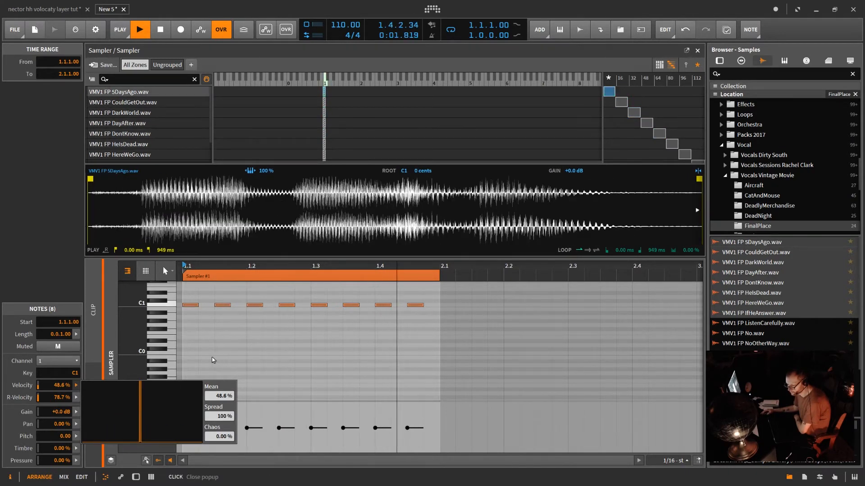
left_click(246, 368)
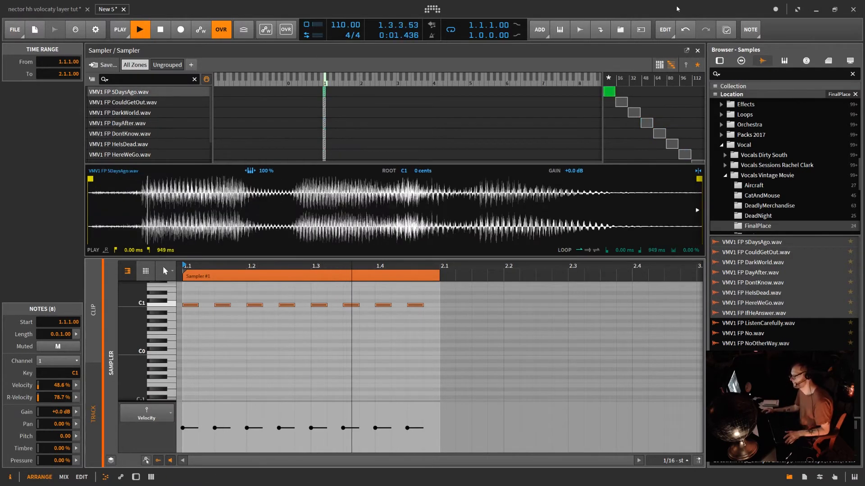
- Check the zones' velocity ranges, stop playback, and bring the Sampler's Random modulator back into view
left_click(687, 65)
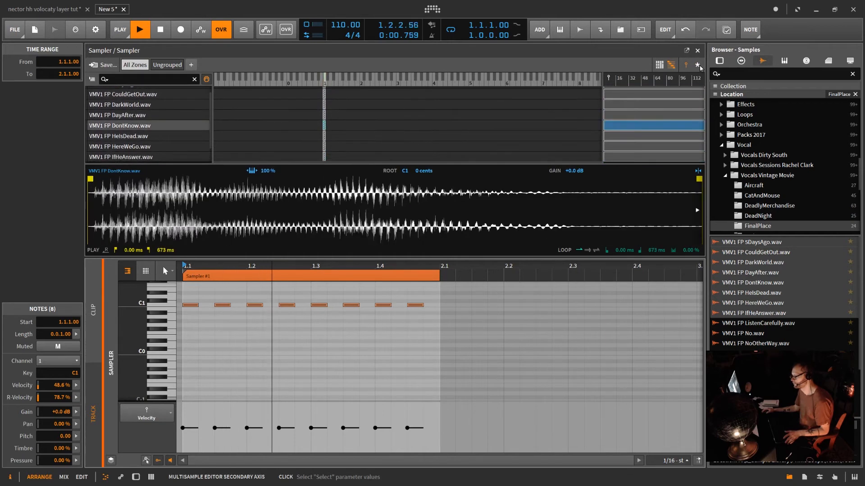
key("space")
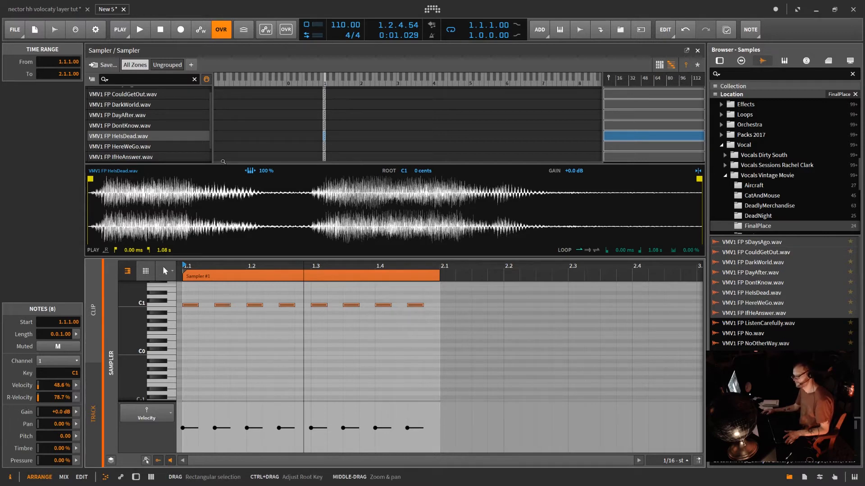
left_click(136, 477)
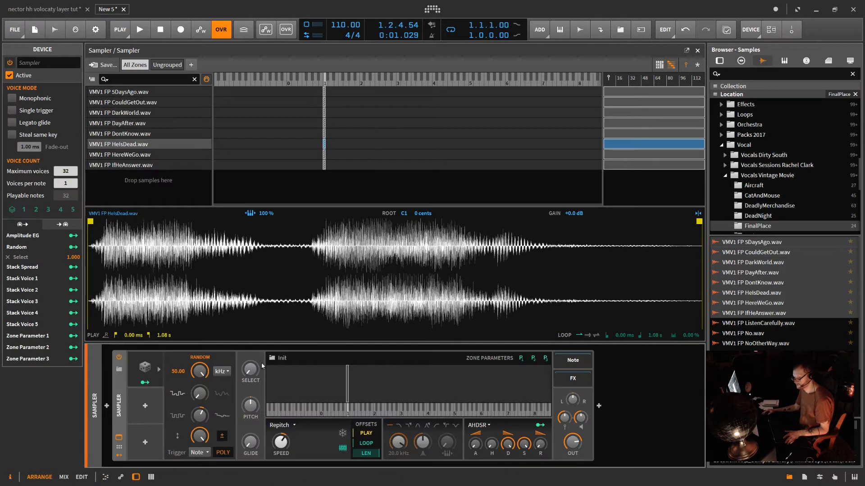
left_click(145, 368)
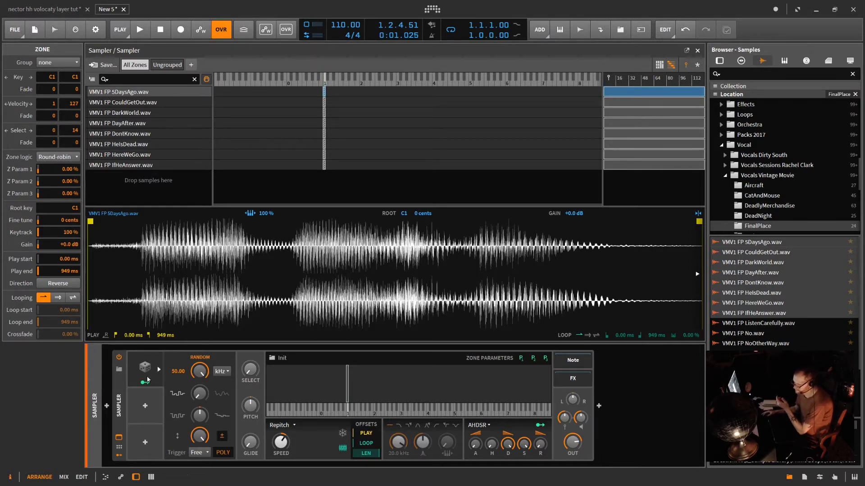
- Set Keytrack to 0 % for all eight zones and audition the loop
left_click(349, 90)
left_click_drag(341, 94, 308, 181)
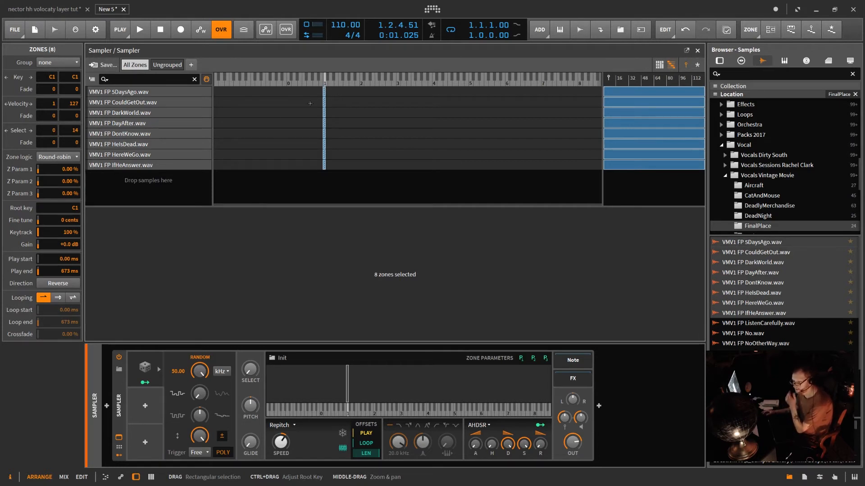
left_click_drag(59, 232, 58, 270)
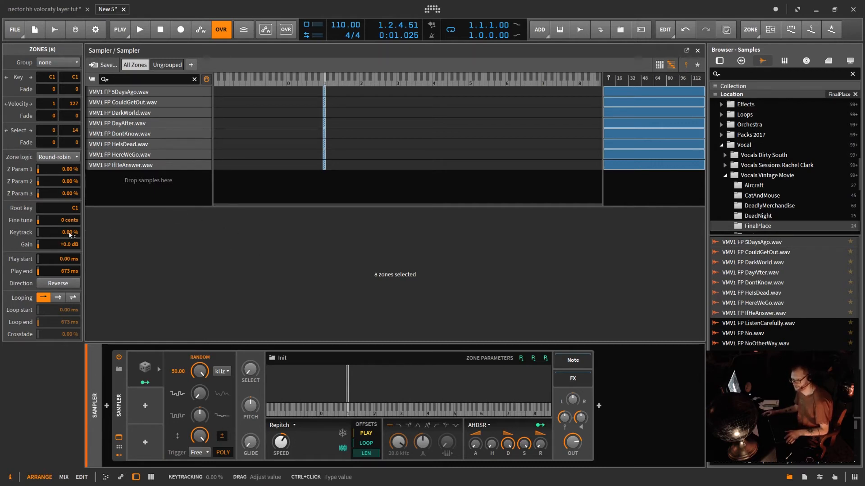
key("space")
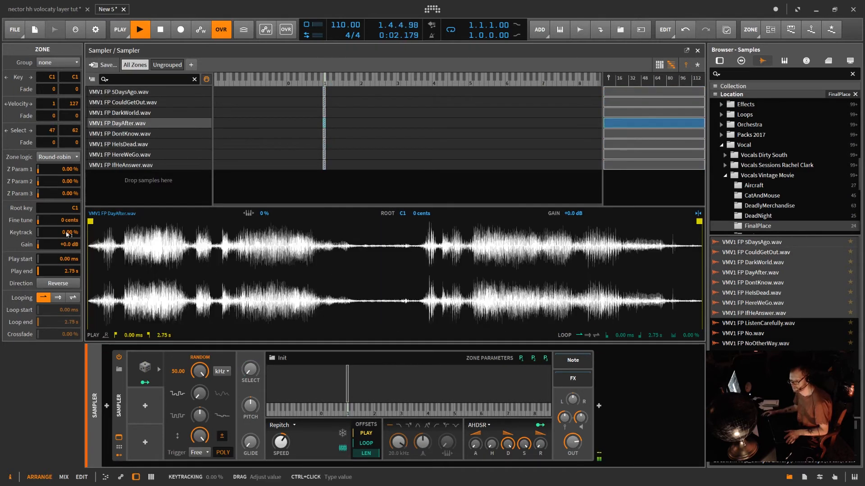
key("space")
- Set the root key of all eight zones to G0 and audition the loop
key("ctrl+a")
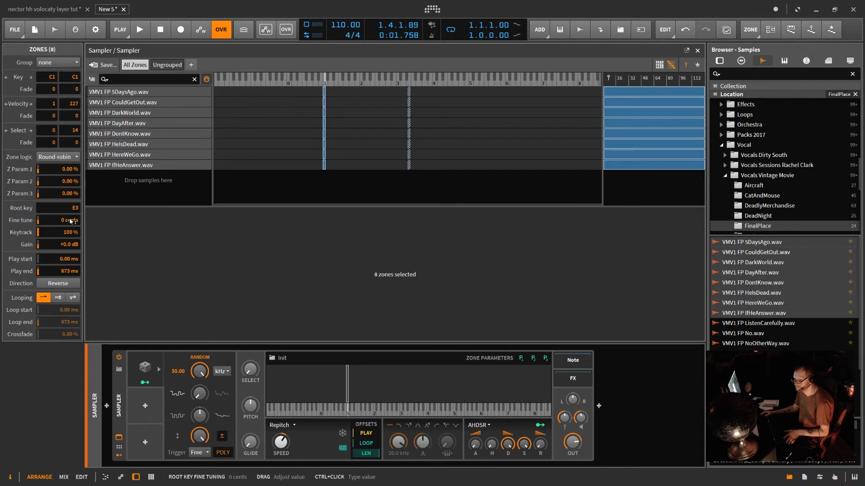
left_click_drag(76, 211, 75, 241)
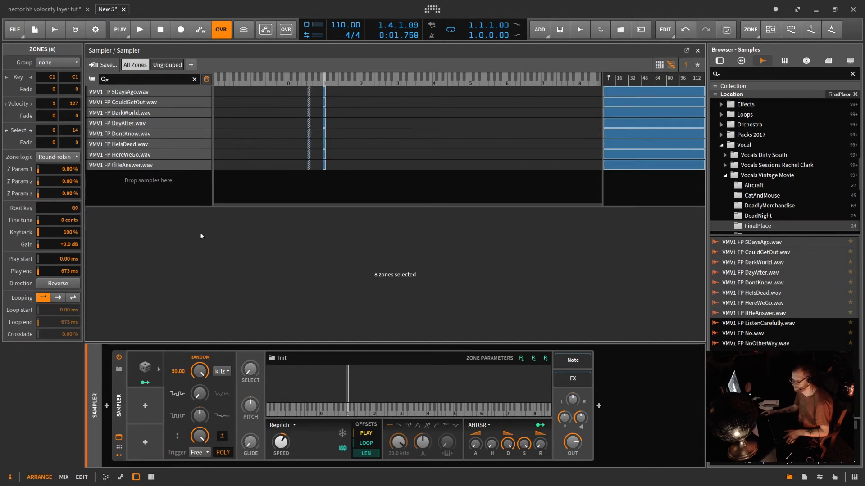
key("space")
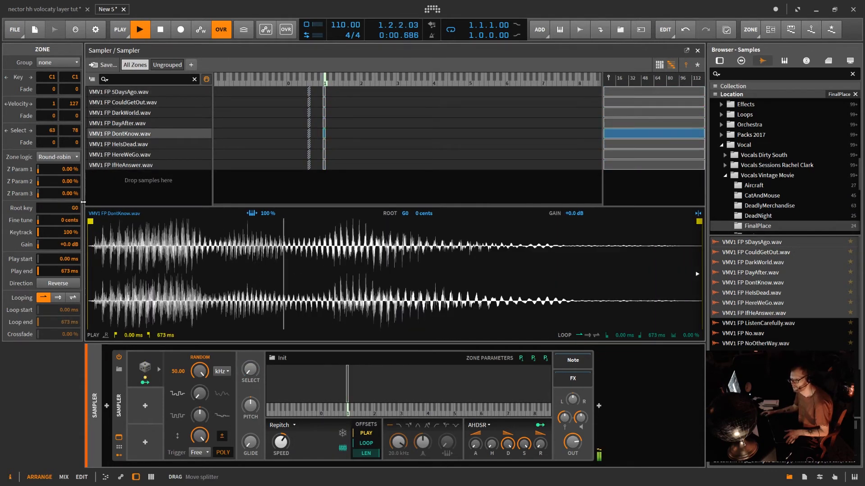
key("space")
- Set the root key of all eight zones to G#1, audition the loop, and reselect every zone
key("ctrl+a")
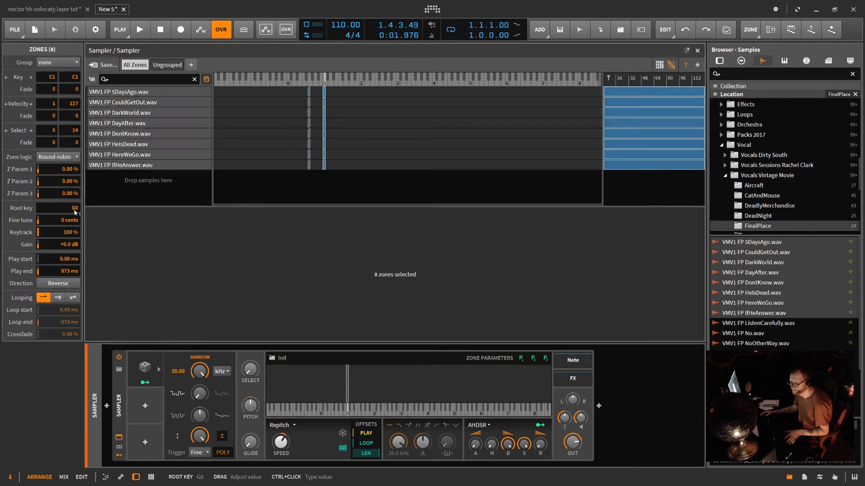
left_click_drag(75, 209, 75, 191)
key("space")
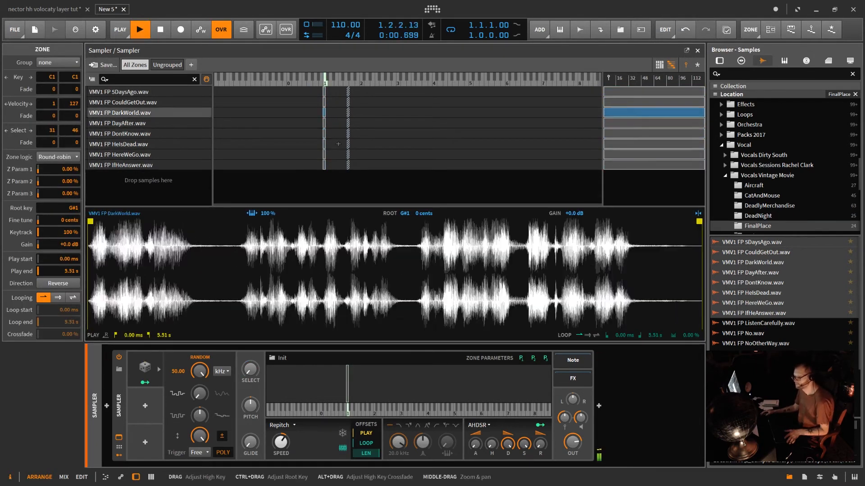
left_click(344, 96)
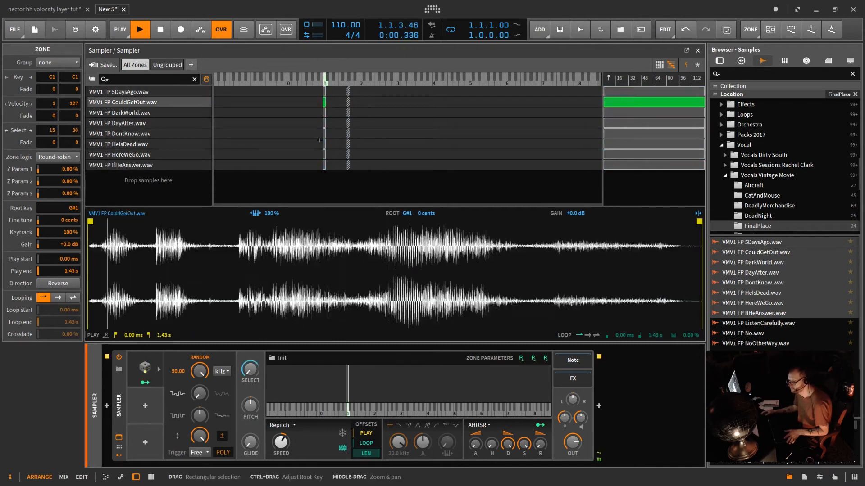
key("space")
left_click_drag(309, 89, 331, 166)
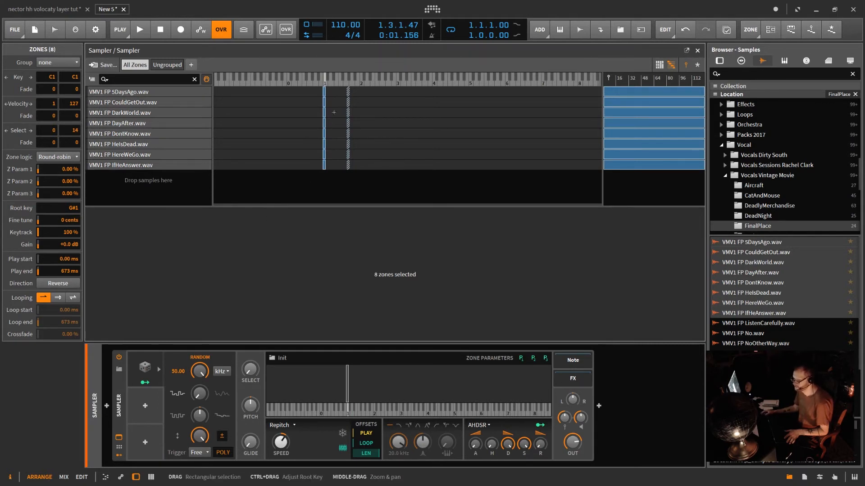
- Set Keytrack to 0 % for all eight zones again and play the loop to hear it
left_click_drag(72, 232, 72, 252)
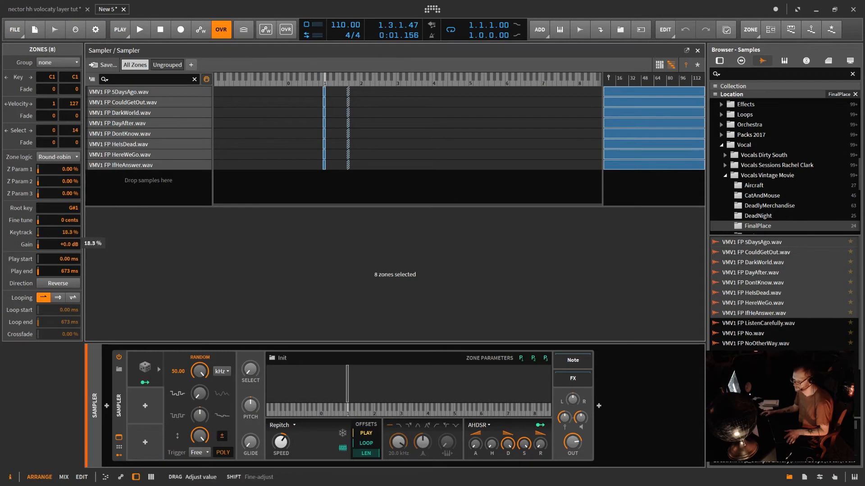
key("space")
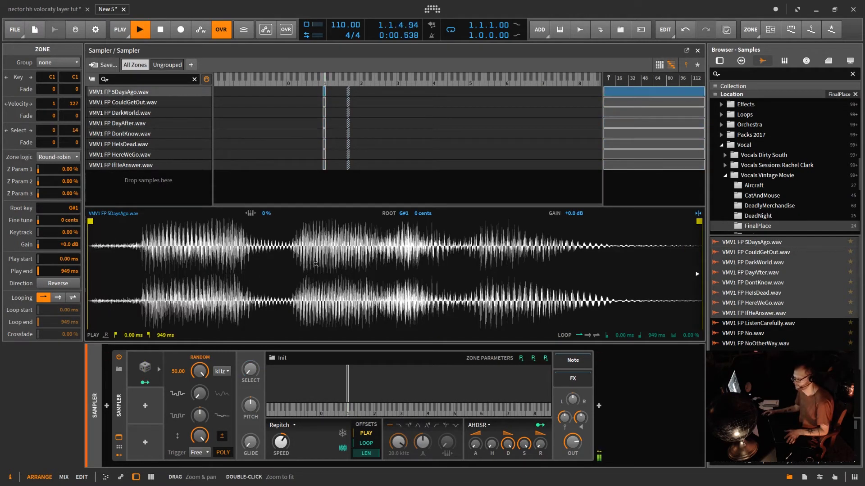
key("space")
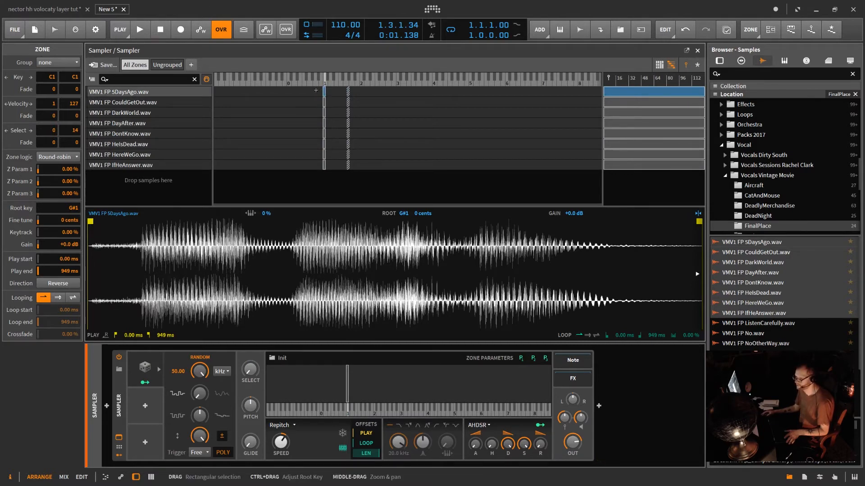
- Set all eight zones to root key F#0, Keytrack 100 %, play range 56.9 to 202 ms and reverse direction, and audition them
left_click_drag(331, 94, 329, 177)
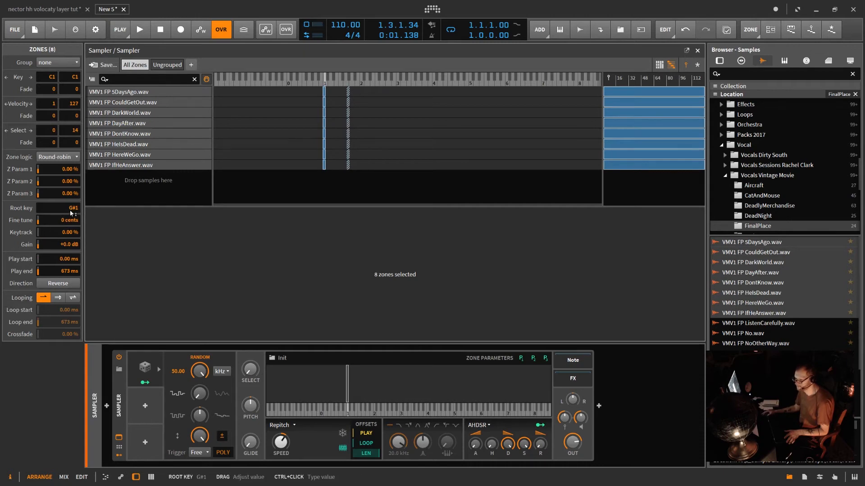
key("space")
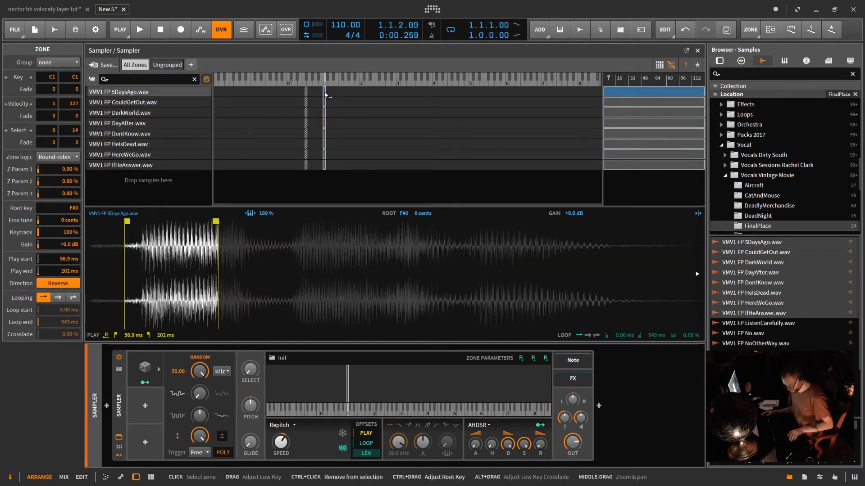
- Turn on forward looping for all eight zones, set the loop end to 557 ms, and audition the result
key("ctrl+a")
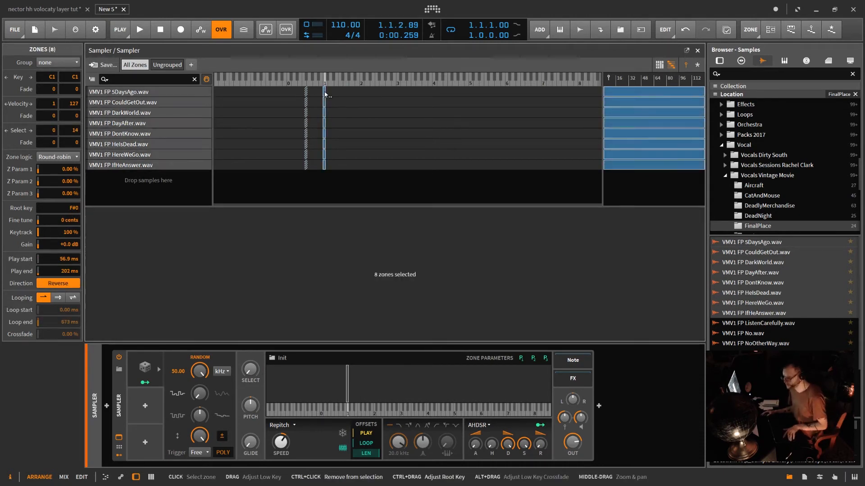
left_click(59, 298)
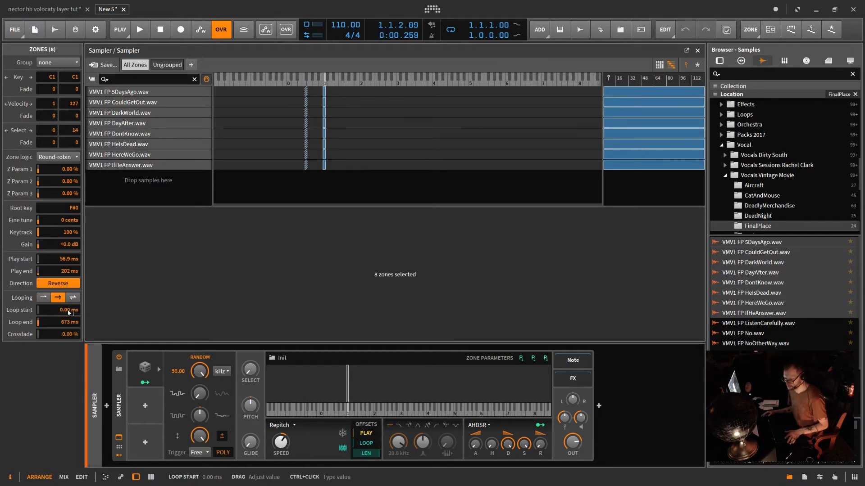
left_click_drag(69, 311, 69, 332)
key("space")
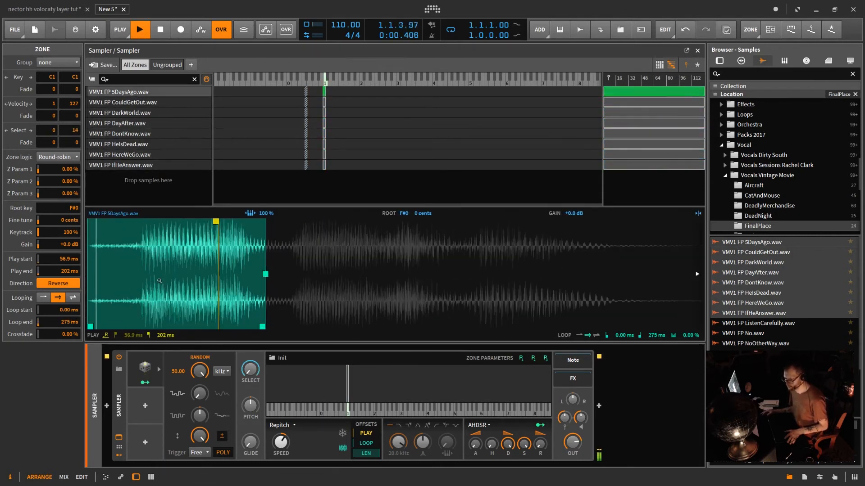
key("space")
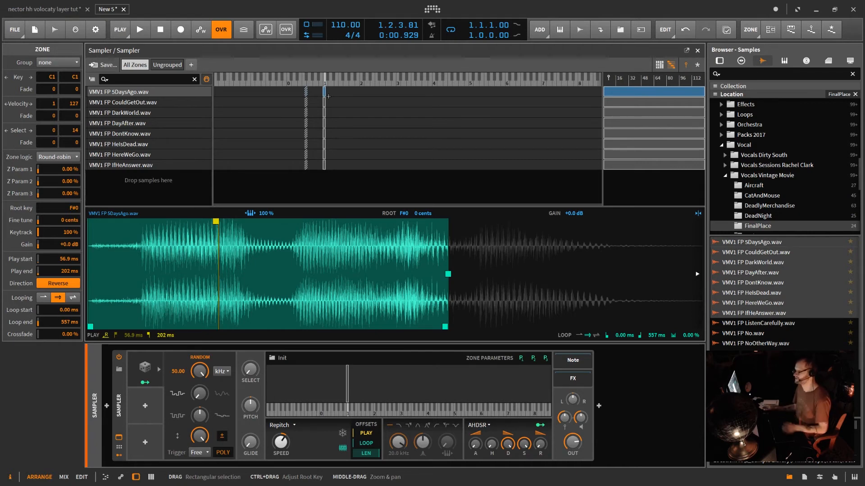
- Switch to the "nector hh volocaty layer tut" project and hide the browser to view the 14 HAT zones
left_click(44, 9)
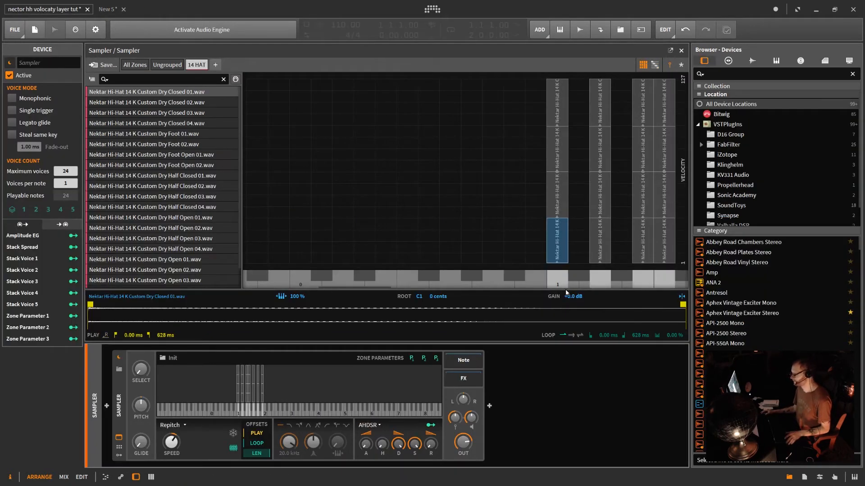
left_click(790, 478)
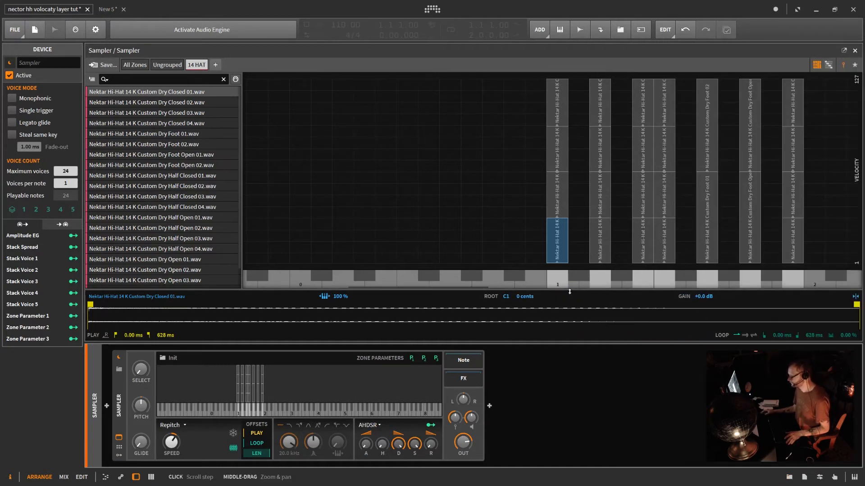
left_click_drag(492, 279, 311, 278)
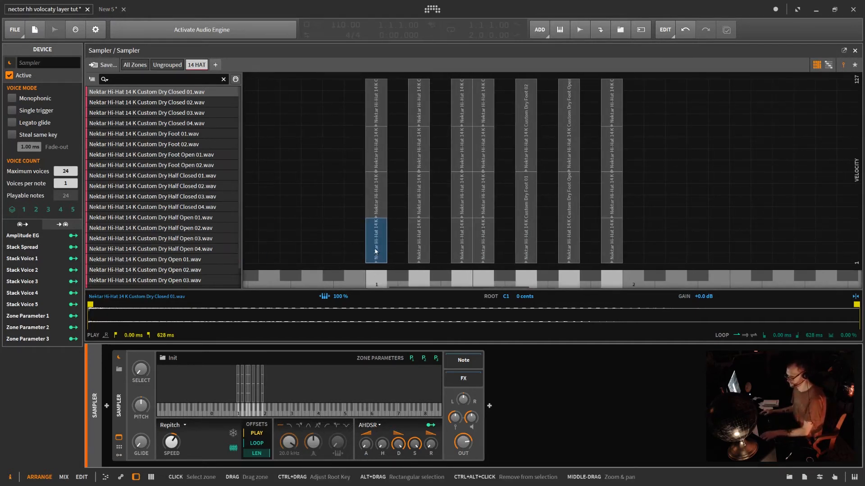
- Examine how the 14 HAT zones are split across keys and velocity in the list view and the zone grid
left_click(830, 67)
scroll(560, 251, "down", 3)
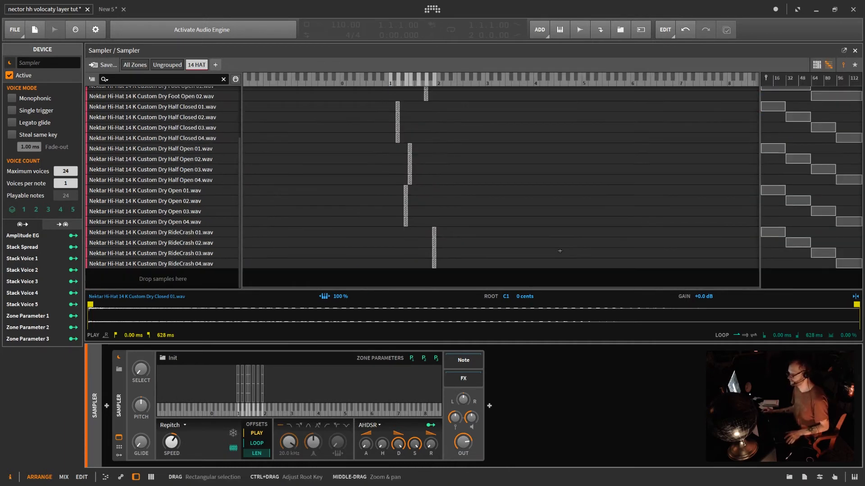
scroll(559, 250, "up", 3)
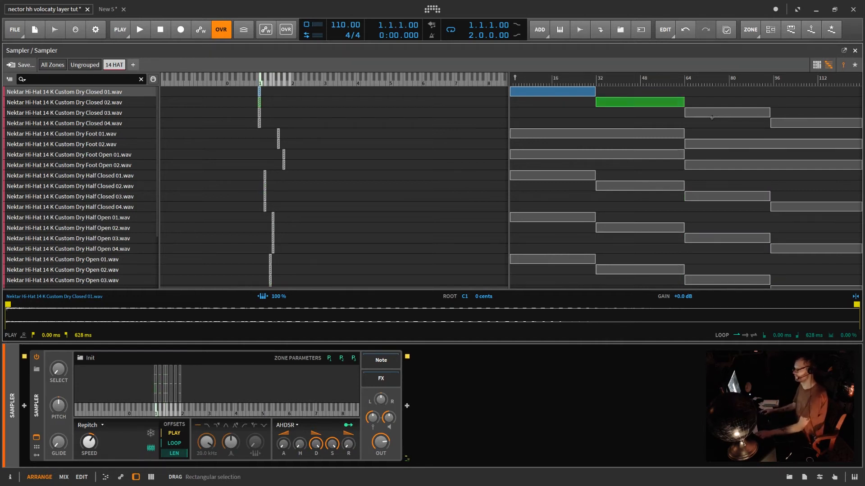
left_click(816, 65)
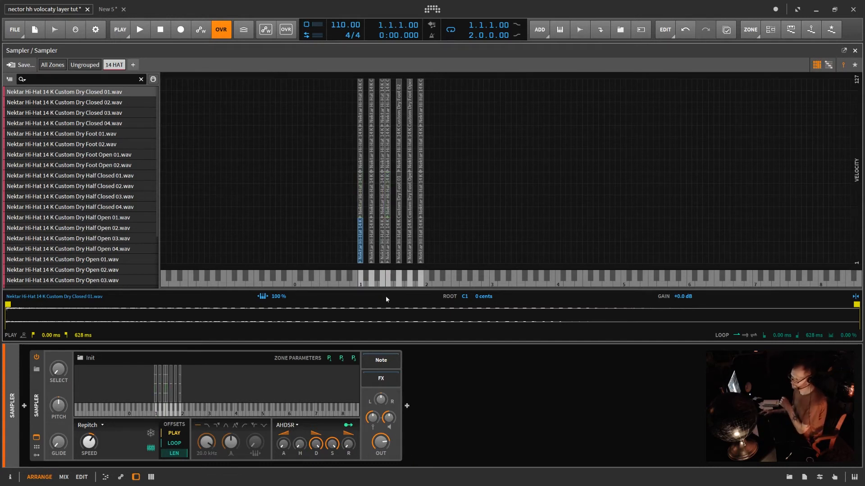
left_click_drag(386, 285, 392, 333)
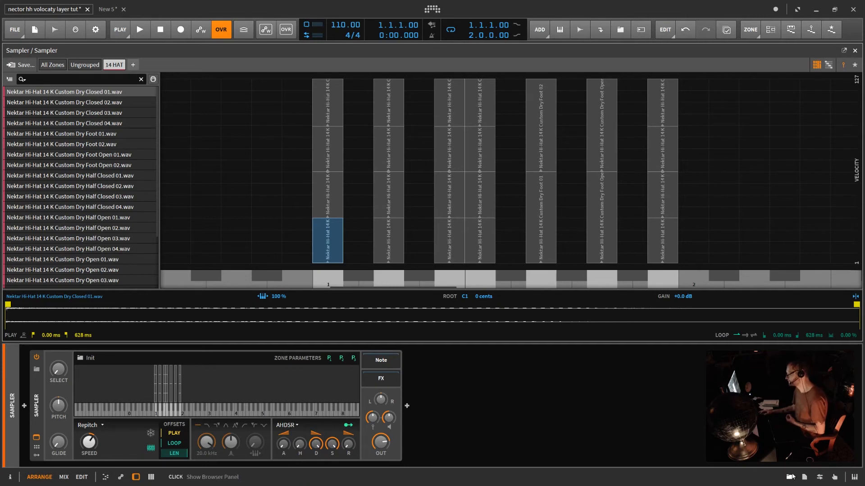
- Reopen the sample browser and list the 1980 Yamaha 8000 kicks of Nektar's Acoustic Drums
left_click(789, 477)
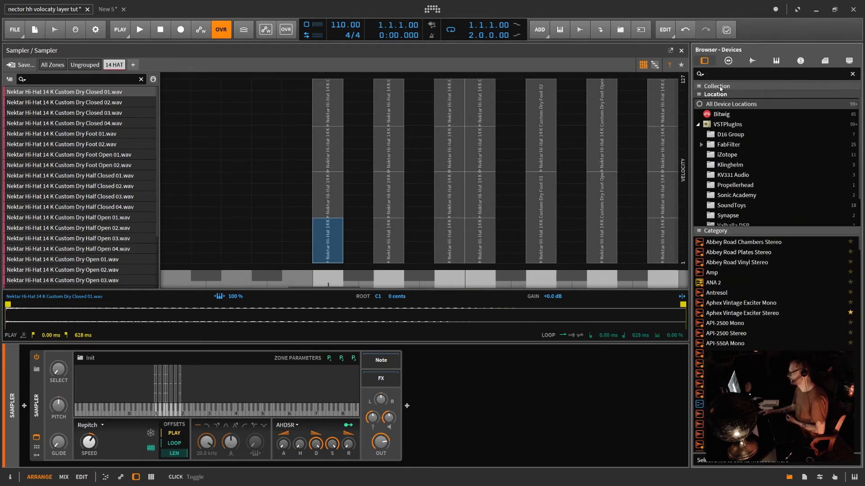
left_click(752, 61)
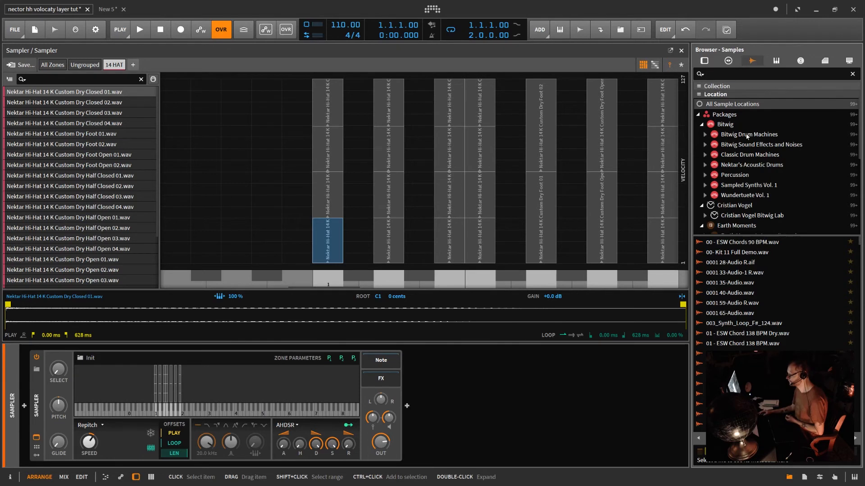
left_click(705, 165)
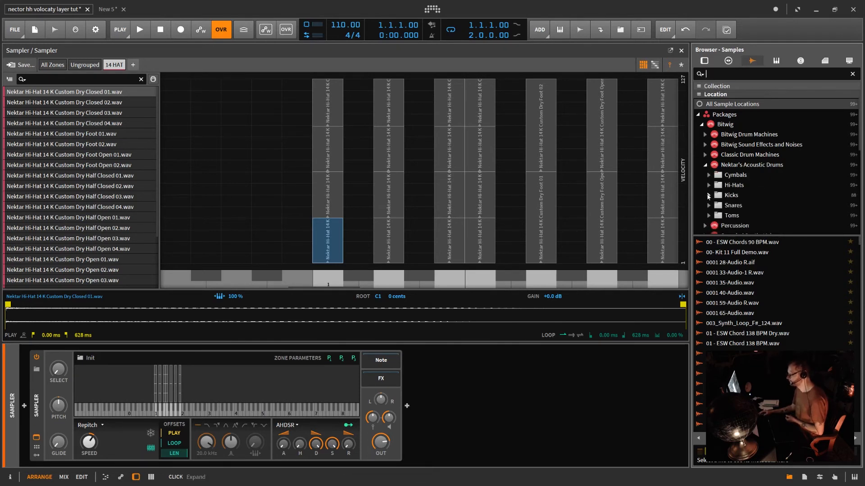
left_click(708, 196)
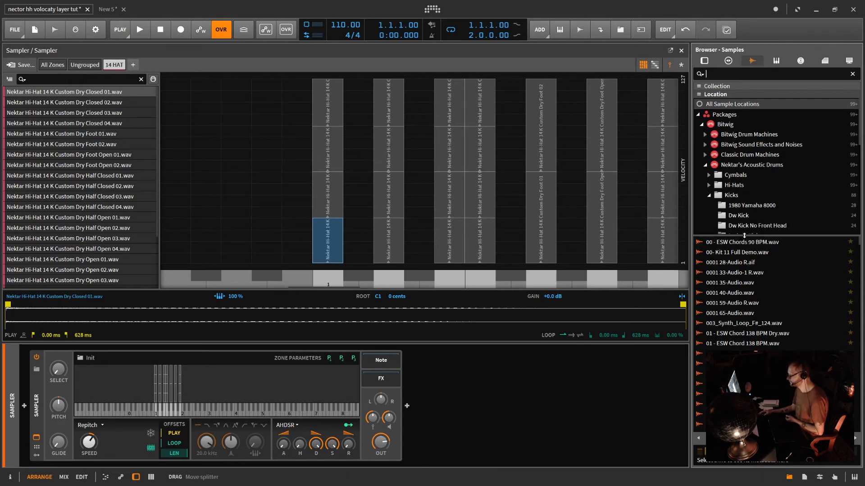
left_click_drag(744, 235, 744, 408)
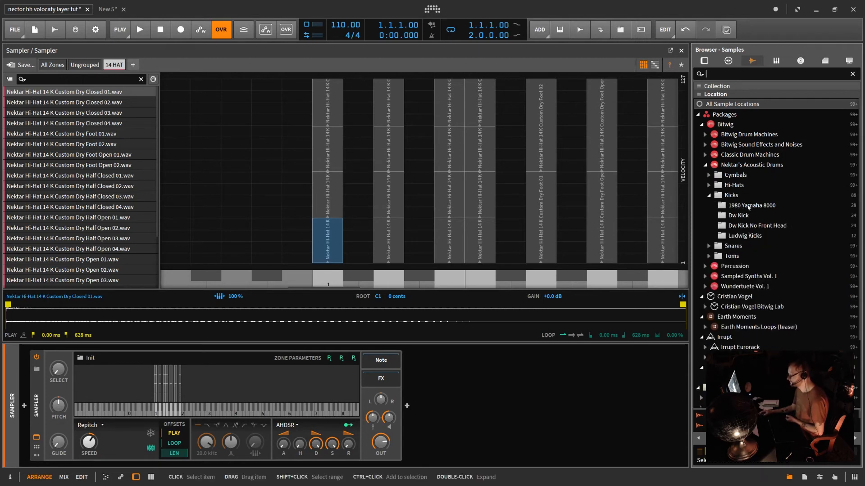
left_click(748, 207)
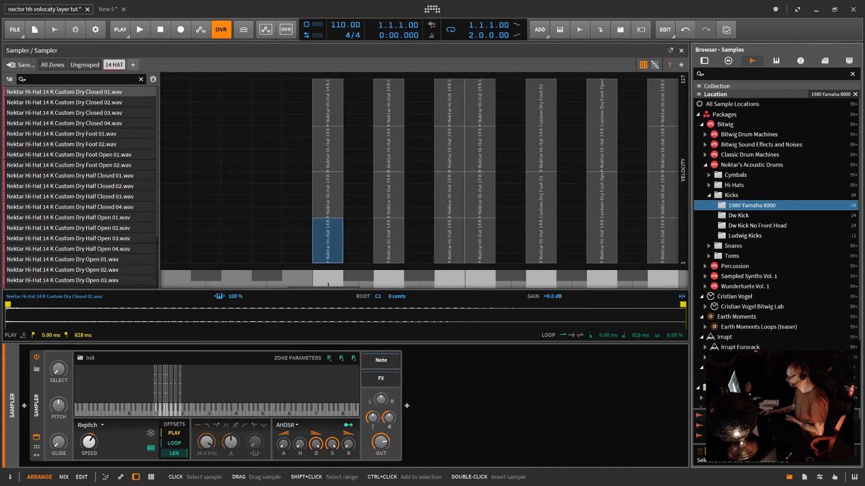
left_click_drag(743, 409, 744, 150)
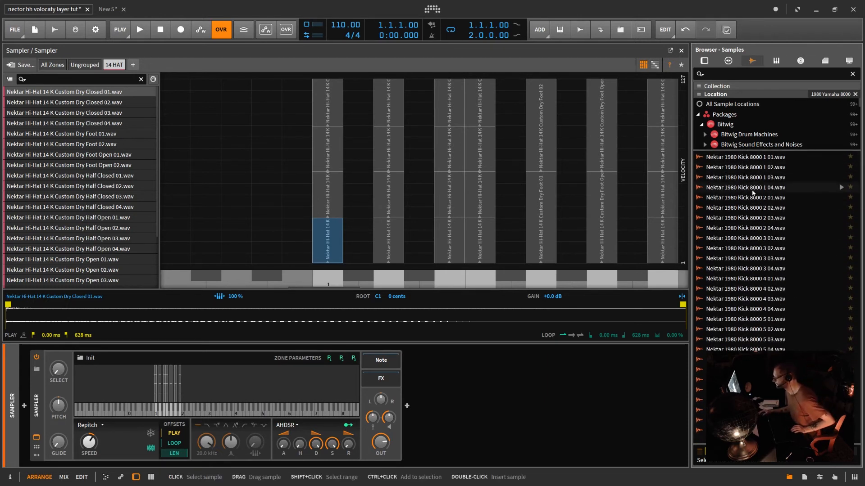
- Audition the Yamaha kick samples one after another, from Nektar 1980 Kick 8000 1 01 to 3 04
left_click(752, 157)
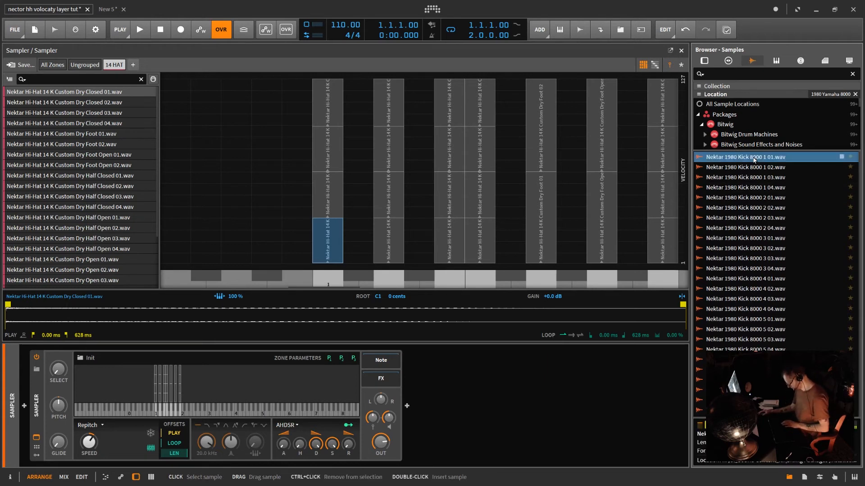
key("Down")
key("Down")
key("Down")
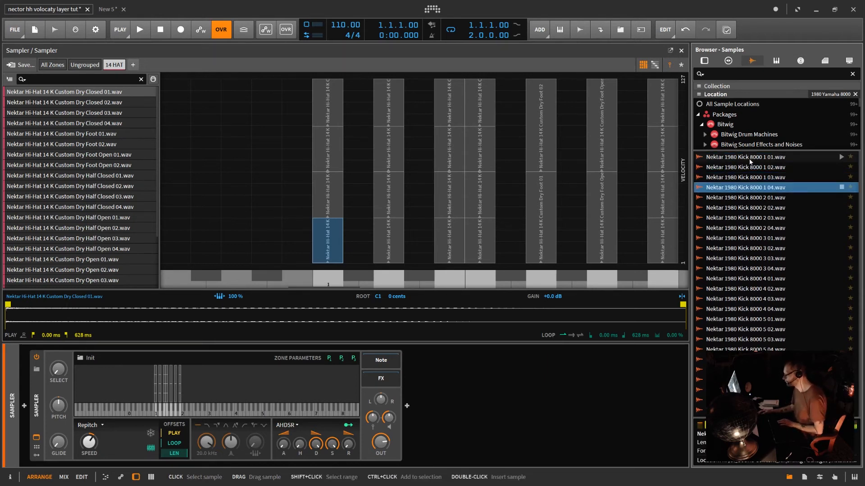
key("Down")
key("Down")
key("Down")
key("Down")
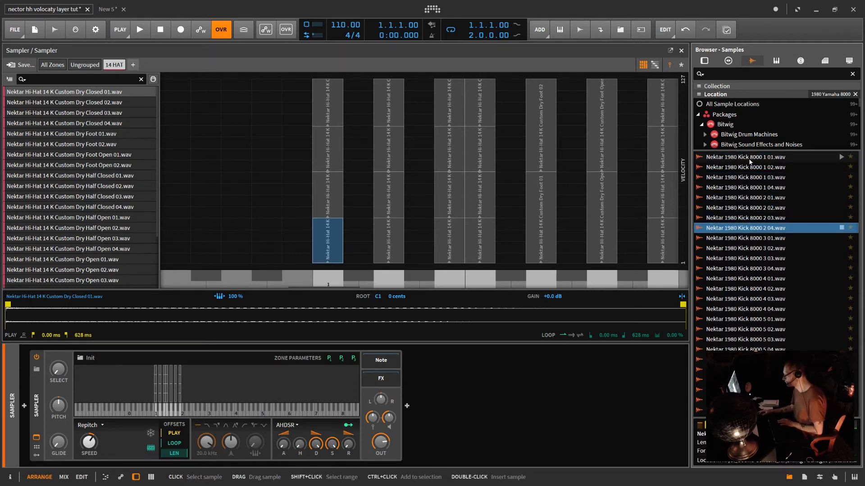
key("Down")
key("Down")
key("Down")
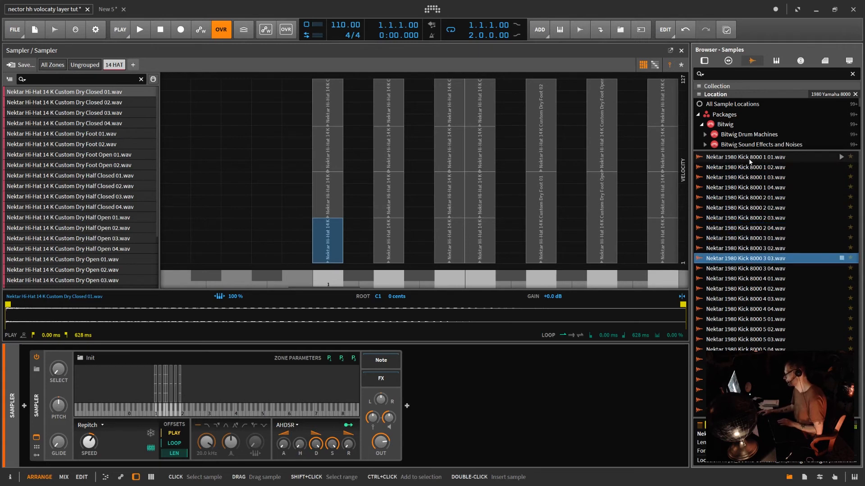
key("Down")
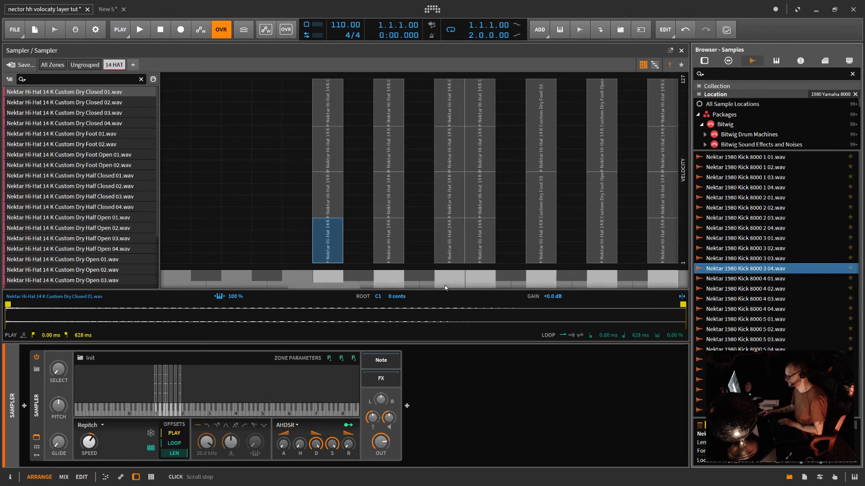
- Stack the samples Nektar 1980 Kick 8000 2 01 to 2 04 on key D2 and distribute their velocity ranges equally
left_click_drag(344, 287, 408, 286)
left_click(356, 243)
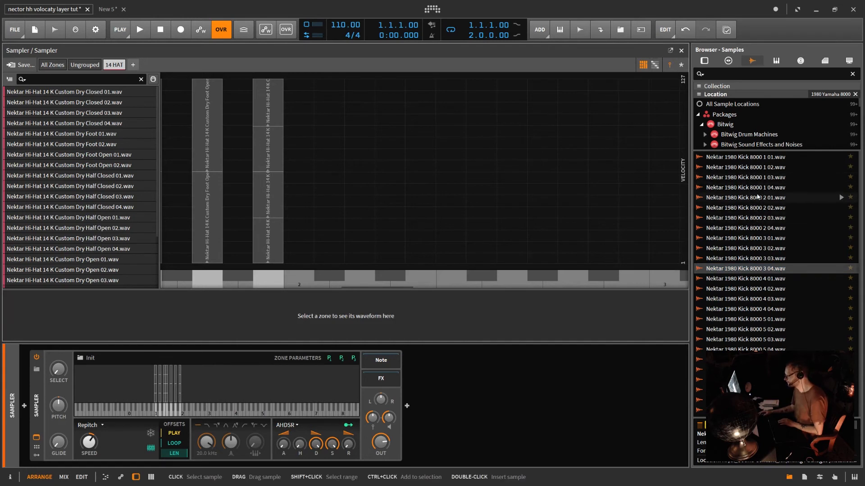
left_click(760, 198)
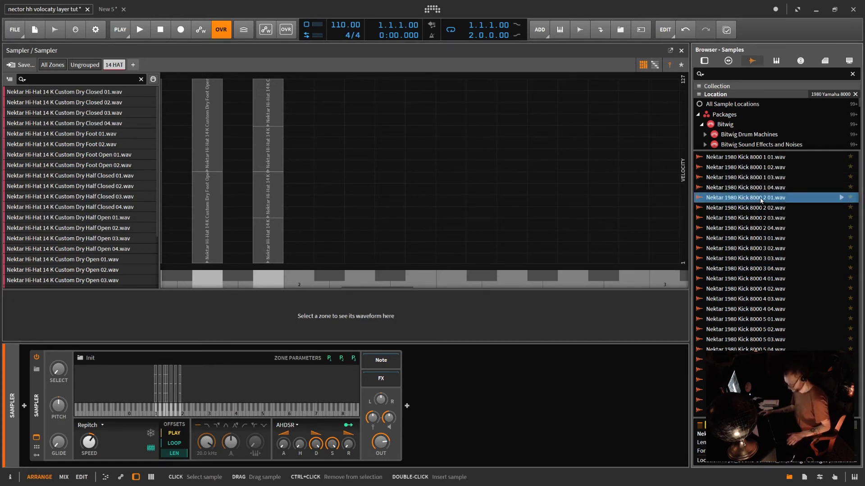
left_click(762, 230, "shift")
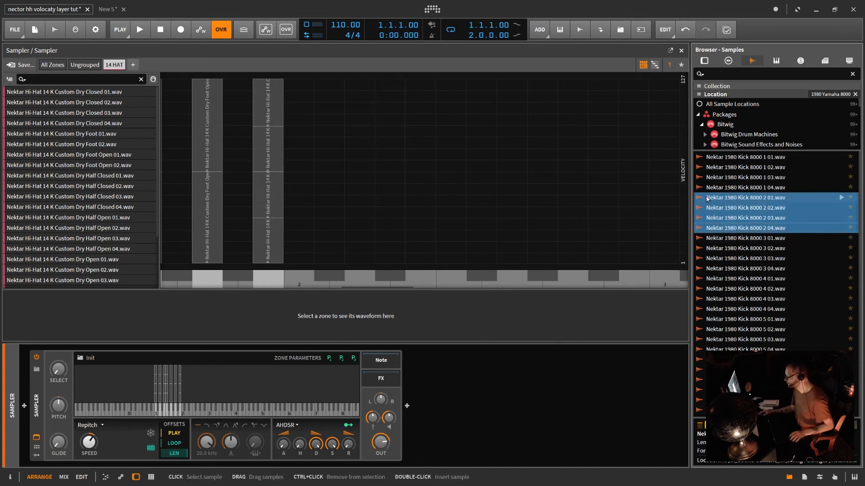
left_click_drag(707, 198, 361, 260)
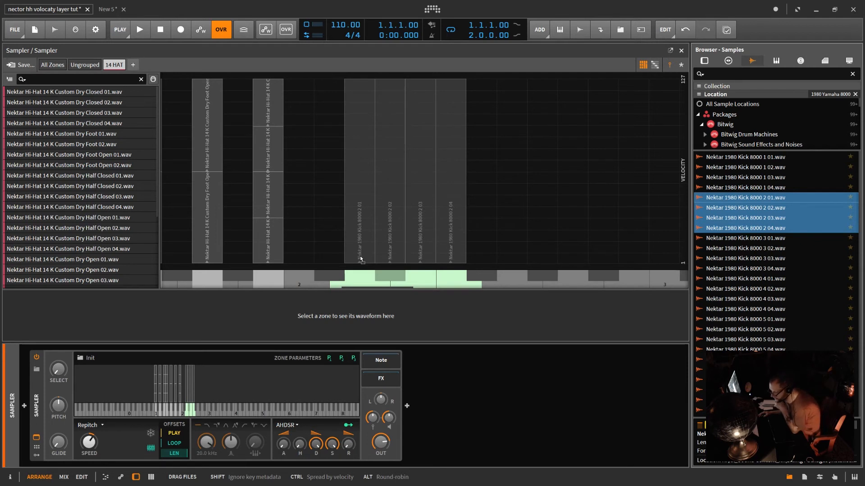
left_click_drag(360, 261, 361, 270)
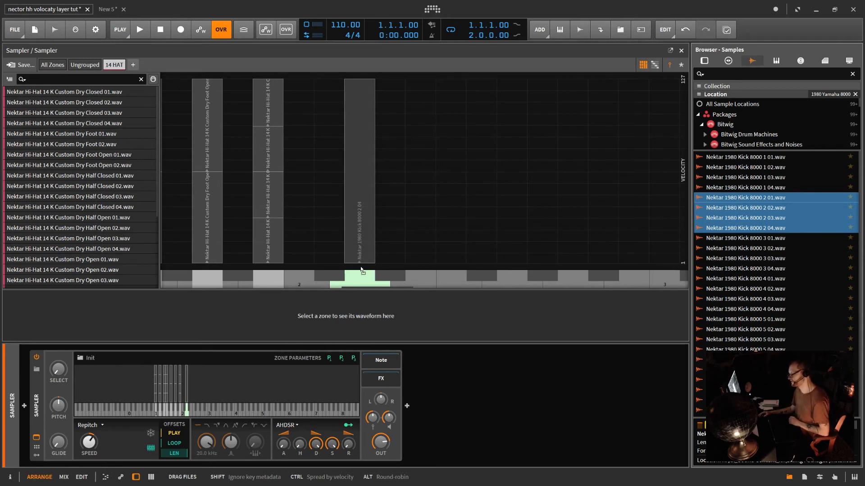
left_click_drag(361, 270, 332, 269)
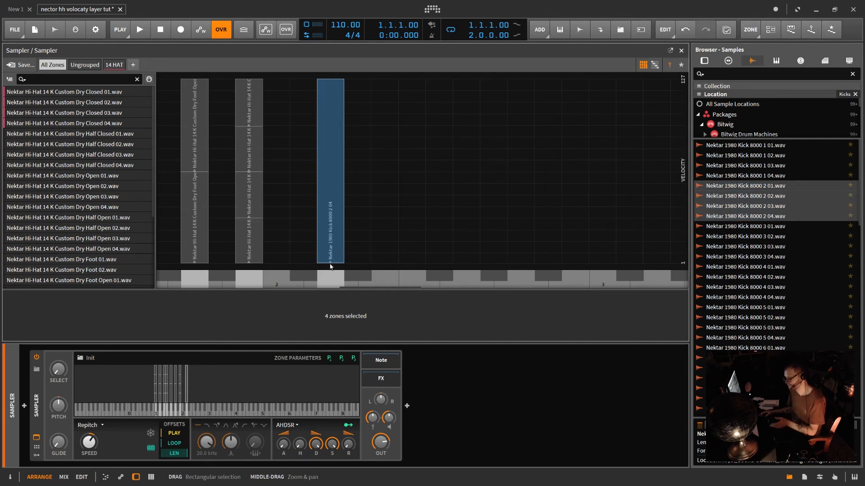
right_click(330, 182)
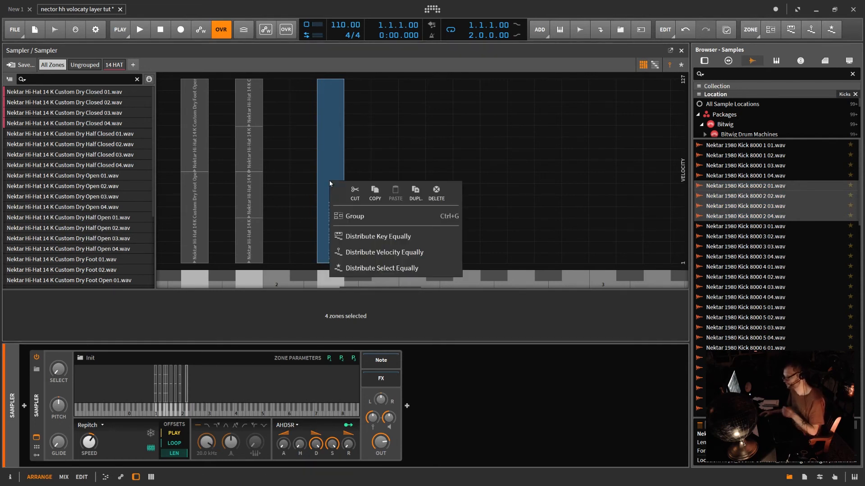
left_click(408, 255)
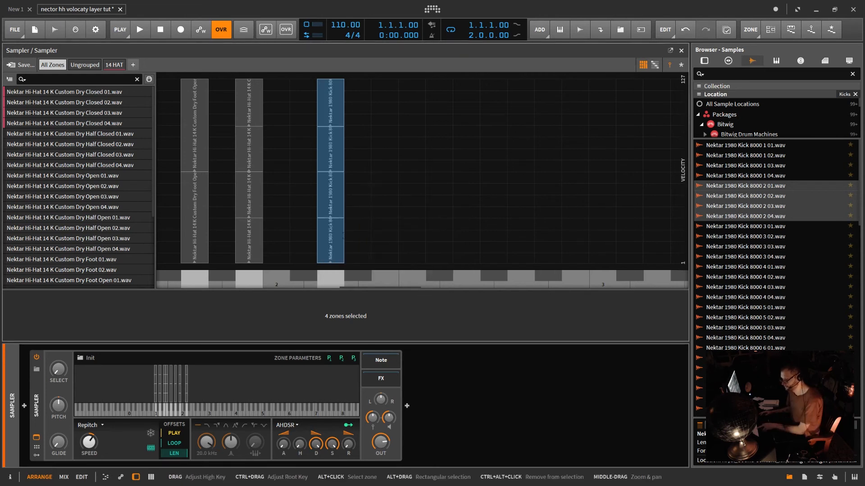